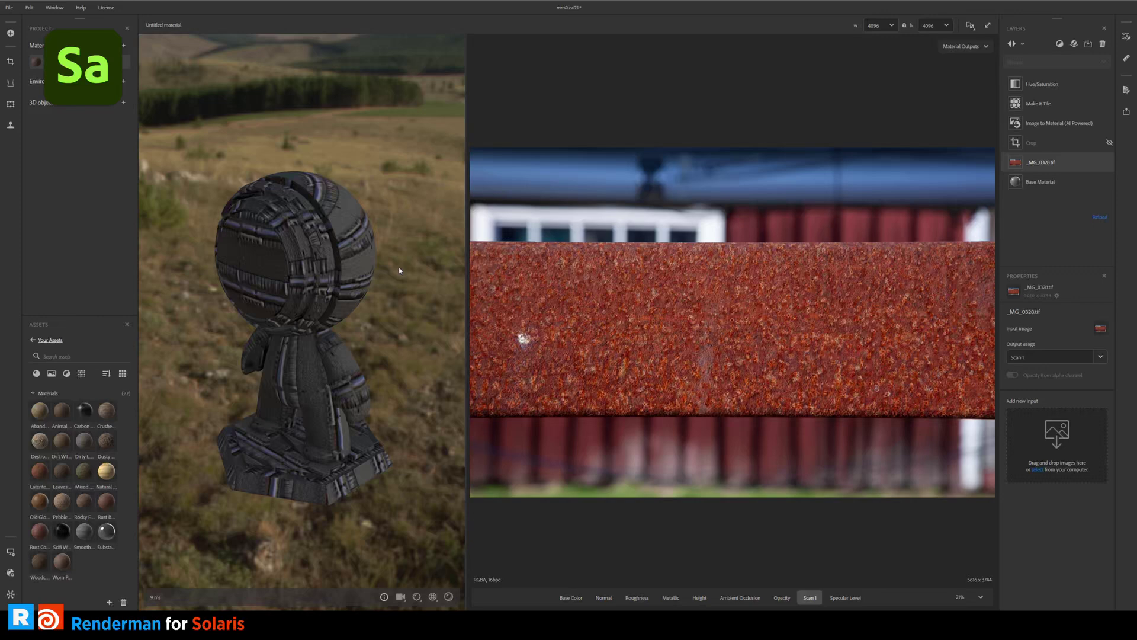
Step: Enable the Crop layer on the rust scan and preview the material's Base Color output
{"action": "left_click", "coordinate": [1110, 144]}
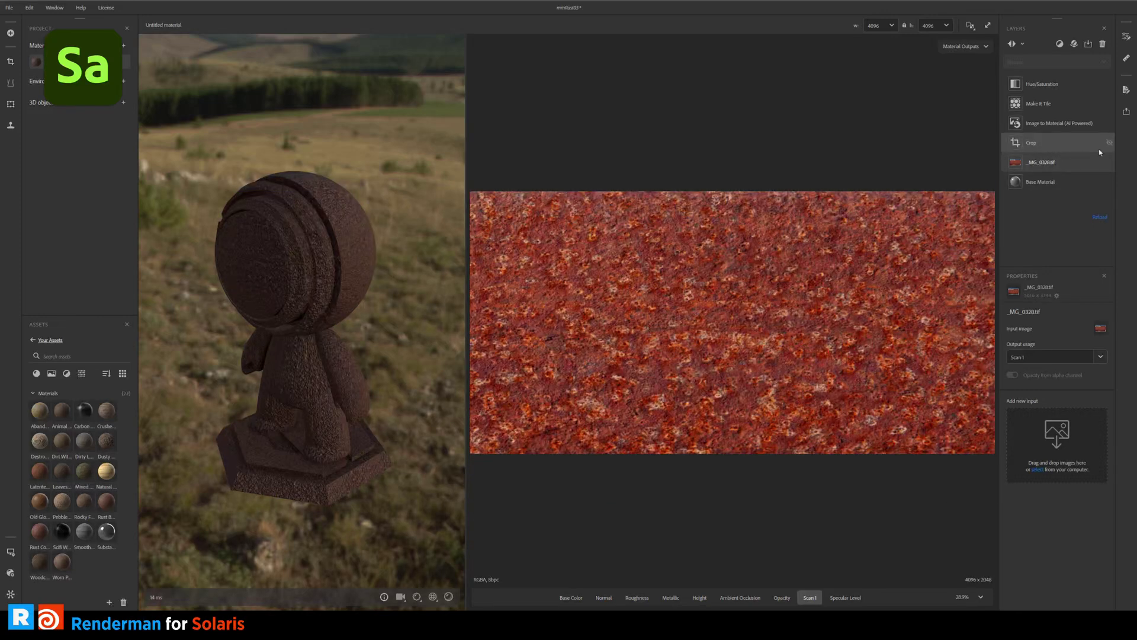
{"action": "left_click", "coordinate": [571, 597]}
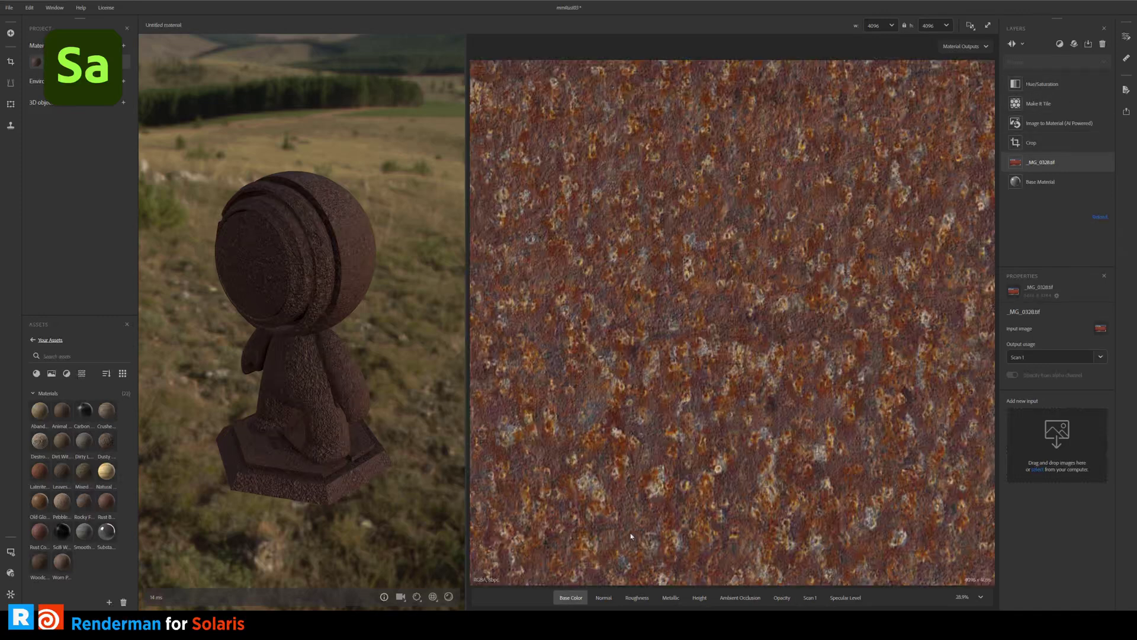
{"action": "scroll", "coordinate": [708, 313], "scroll_direction": "down", "scroll_amount": 4}
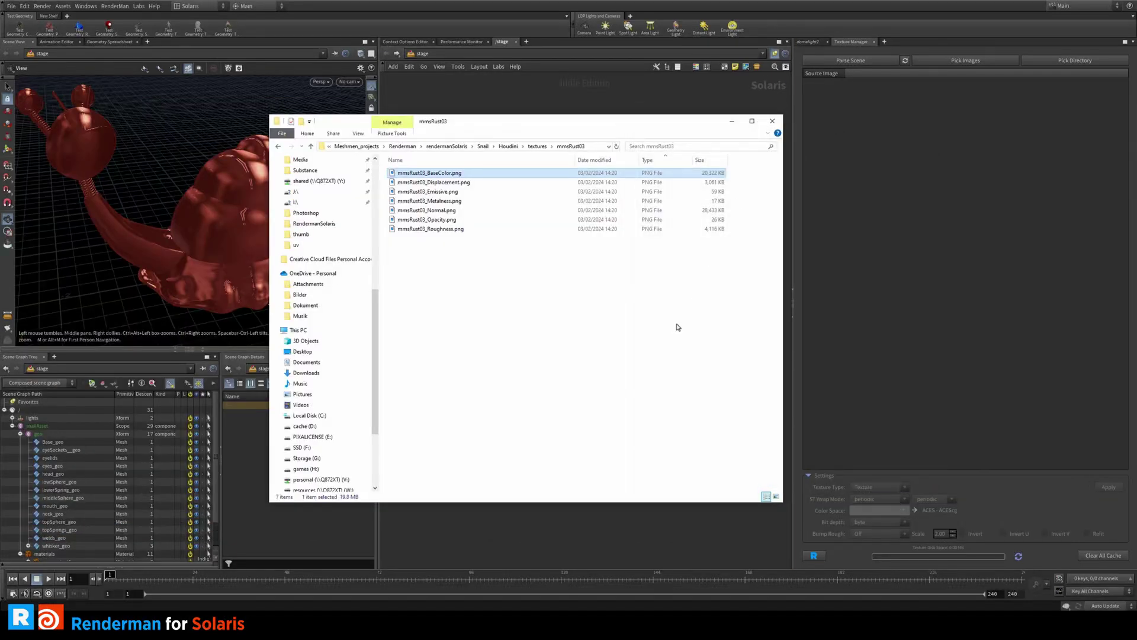
Step: In Houdini, pick the mmsRust03 textures directory for conversion in the RenderMan Texture Manager
{"action": "left_click", "coordinate": [769, 124]}
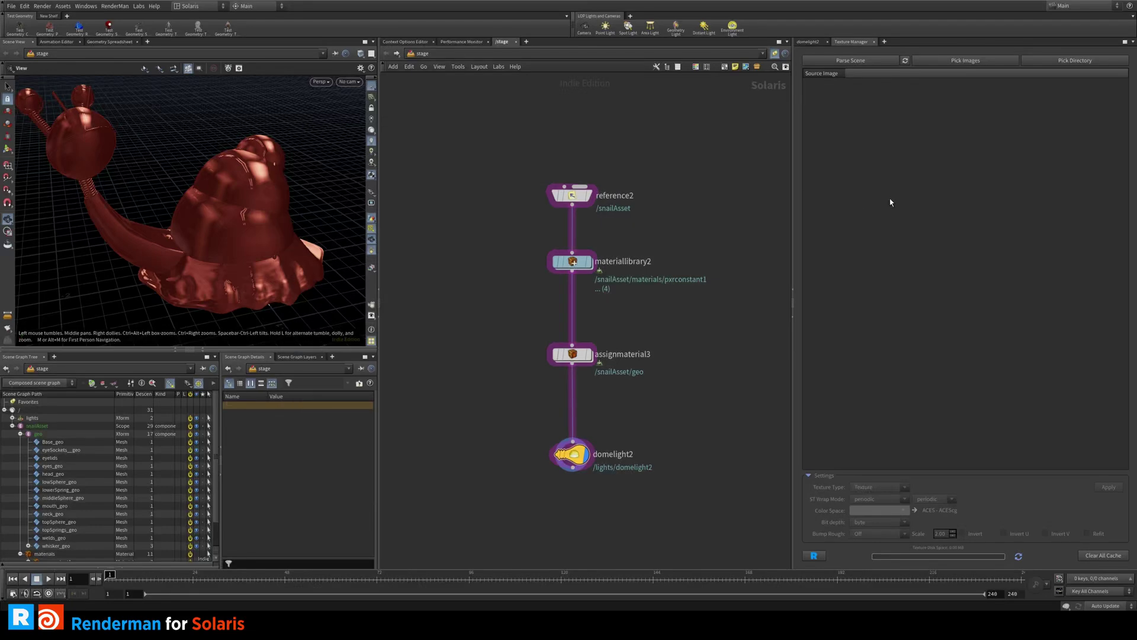
{"action": "middle_click_drag", "start_coordinate": [690, 213], "coordinate": [693, 205]}
{"action": "left_click", "coordinate": [1100, 62]}
{"action": "double_click", "coordinate": [574, 251]}
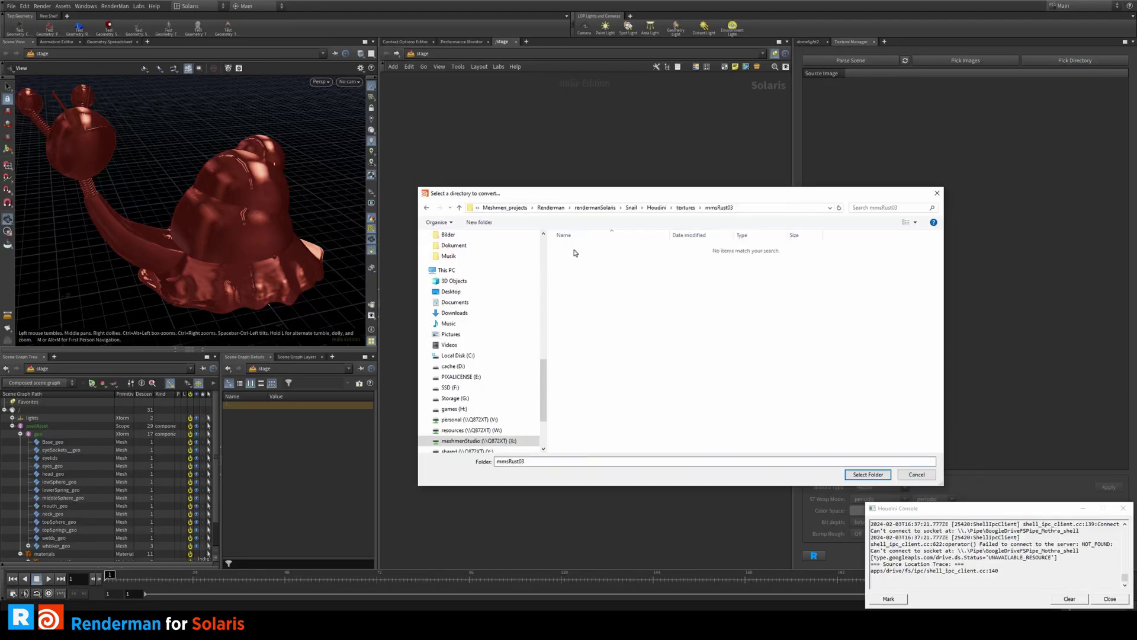
{"action": "left_click", "coordinate": [868, 474]}
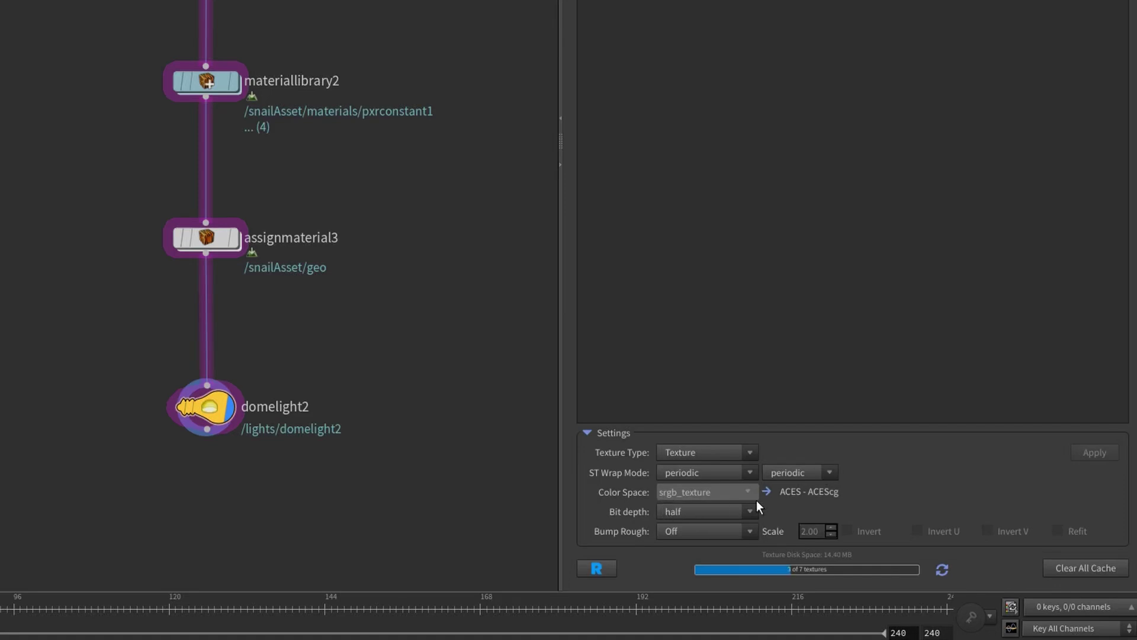
Step: Choose data as the color space in the texture conversion settings and apply it
{"action": "left_click", "coordinate": [730, 490]}
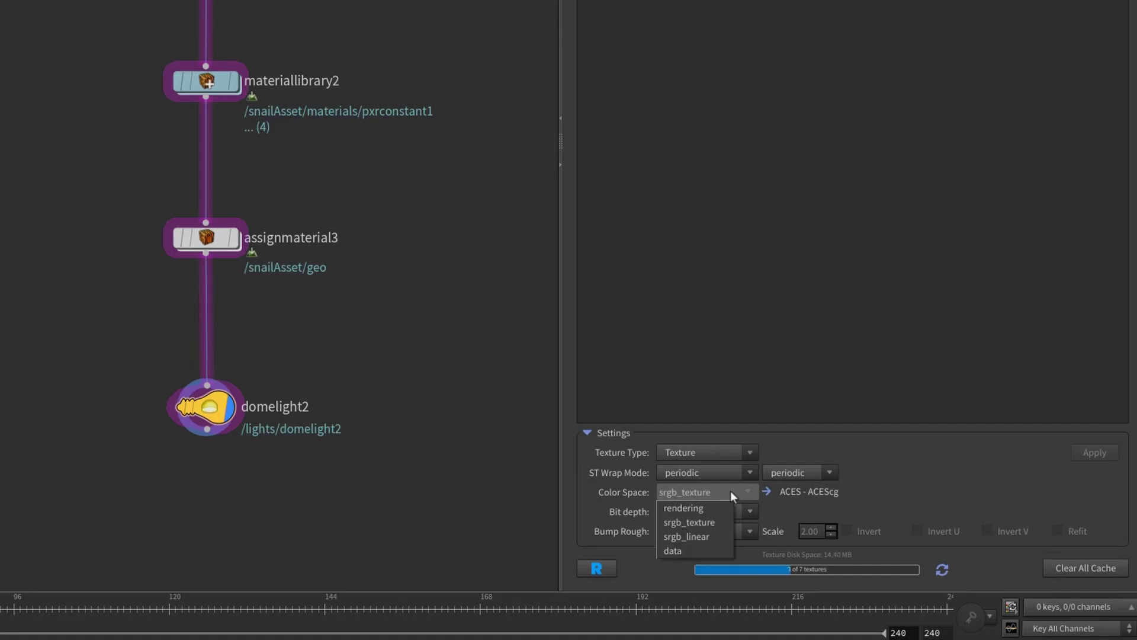
{"action": "left_click", "coordinate": [680, 551]}
{"action": "left_click", "coordinate": [1094, 453]}
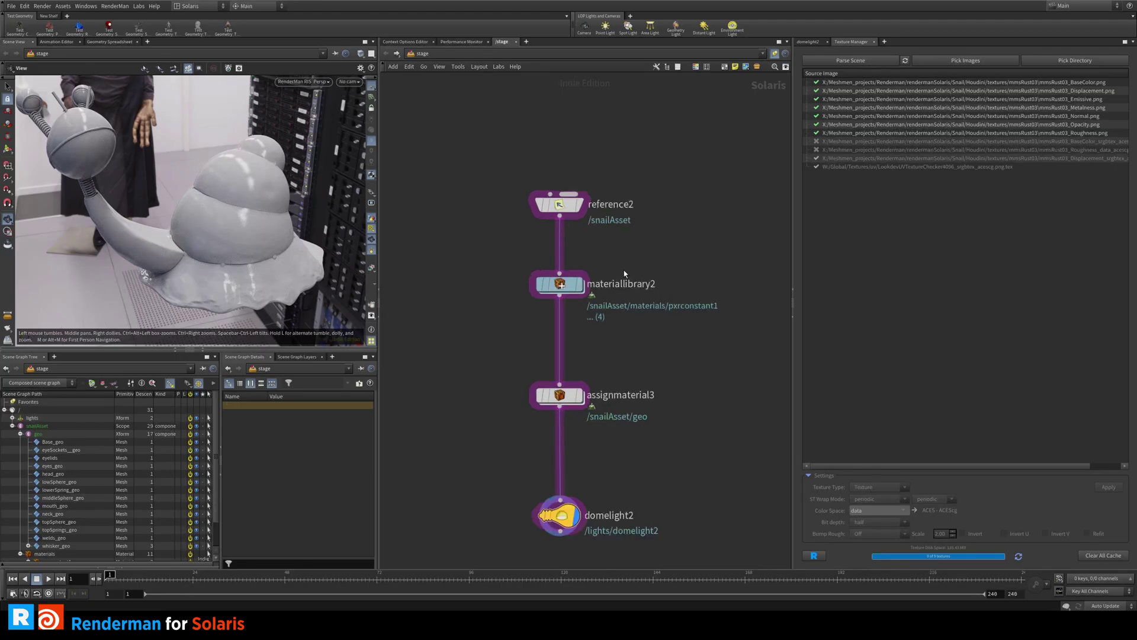
Step: Go inside materiallibrary2, place the UVchecker texture beside pxrconstant1 and show the texture's parameters
{"action": "double_click", "coordinate": [564, 284]}
{"action": "scroll", "coordinate": [611, 383], "scroll_direction": "up", "scroll_amount": 8}
{"action": "left_click_drag", "start_coordinate": [629, 320], "coordinate": [629, 318]}
{"action": "scroll", "coordinate": [673, 269], "scroll_direction": "up", "scroll_amount": 5}
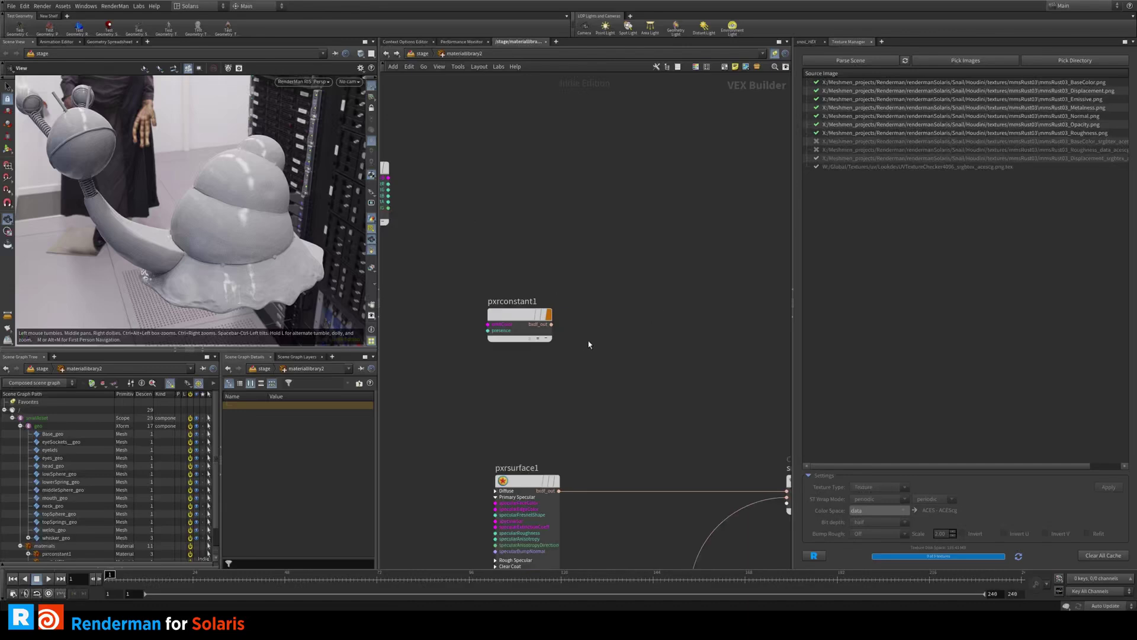
{"action": "middle_click_drag", "start_coordinate": [556, 329], "coordinate": [646, 309]}
{"action": "left_click_drag", "start_coordinate": [444, 192], "coordinate": [466, 304]}
{"action": "middle_click_drag", "start_coordinate": [561, 256], "coordinate": [647, 199]}
{"action": "left_click", "coordinate": [564, 235]}
{"action": "left_click", "coordinate": [808, 43]}
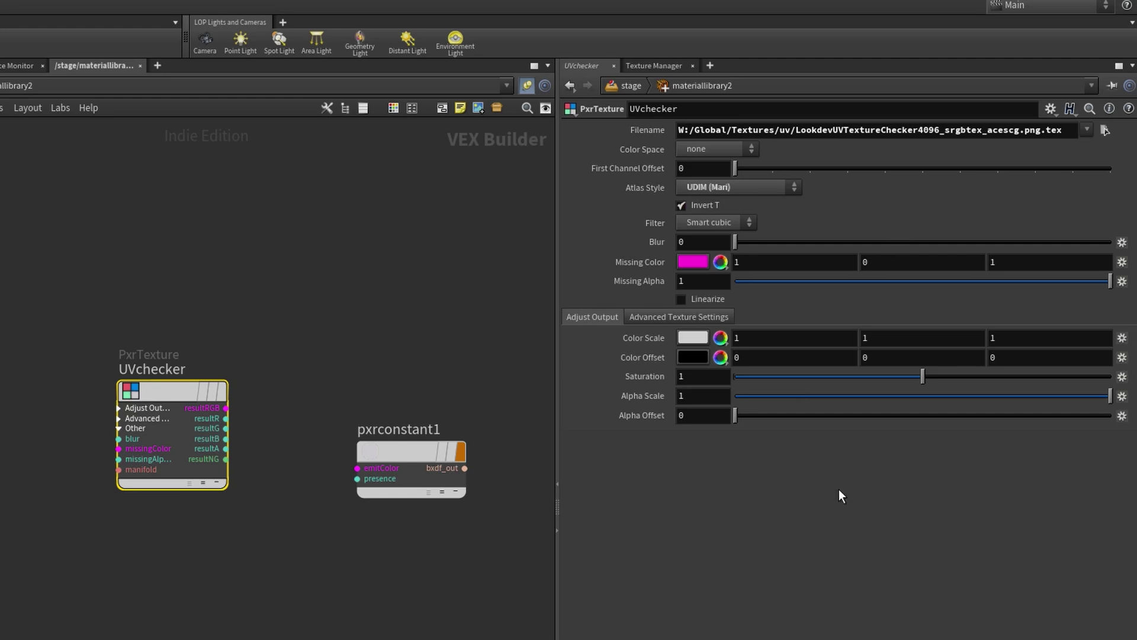
{"action": "left_click_drag", "start_coordinate": [175, 396], "coordinate": [143, 421]}
{"action": "left_click", "coordinate": [280, 349]}
{"action": "middle_click_drag", "start_coordinate": [282, 354], "coordinate": [105, 326]}
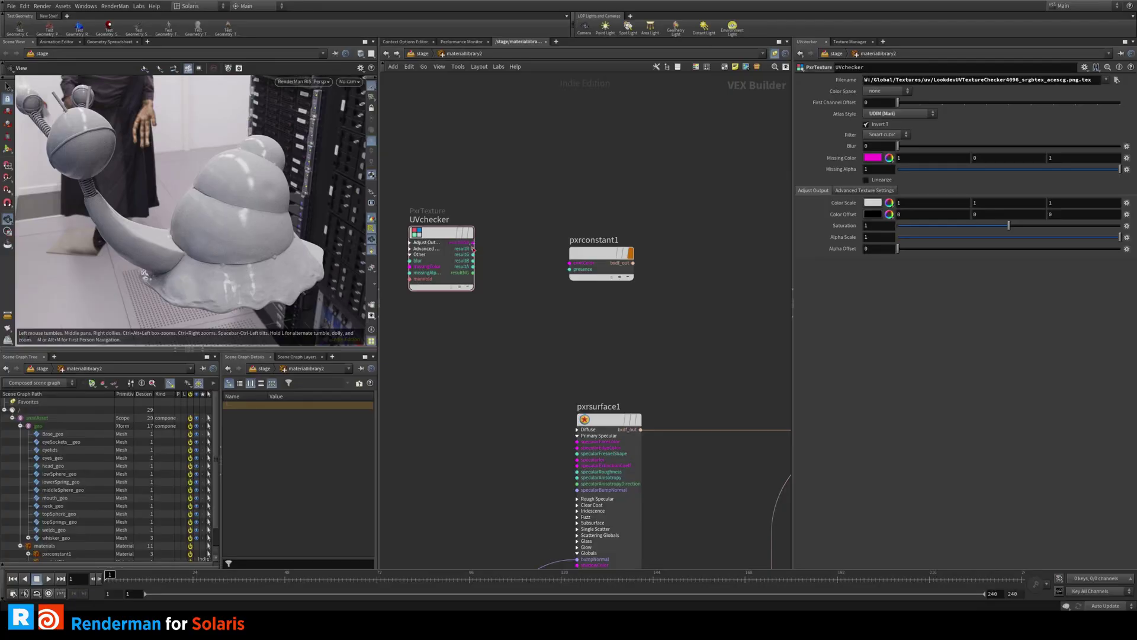
Step: Connect UVchecker's resultRGB to the emitColor input of pxrconstant1 and reposition pxrconstant1 in the network
{"action": "left_click_drag", "start_coordinate": [473, 242], "coordinate": [569, 263]}
{"action": "middle_click_drag", "start_coordinate": [687, 282], "coordinate": [622, 286]}
{"action": "left_click", "coordinate": [568, 268]}
{"action": "scroll", "coordinate": [675, 297], "scroll_direction": "down", "scroll_amount": 2}
{"action": "middle_click_drag", "start_coordinate": [699, 298], "coordinate": [681, 257]}
{"action": "left_click", "coordinate": [602, 279]}
{"action": "left_click_drag", "start_coordinate": [556, 236], "coordinate": [589, 266]}
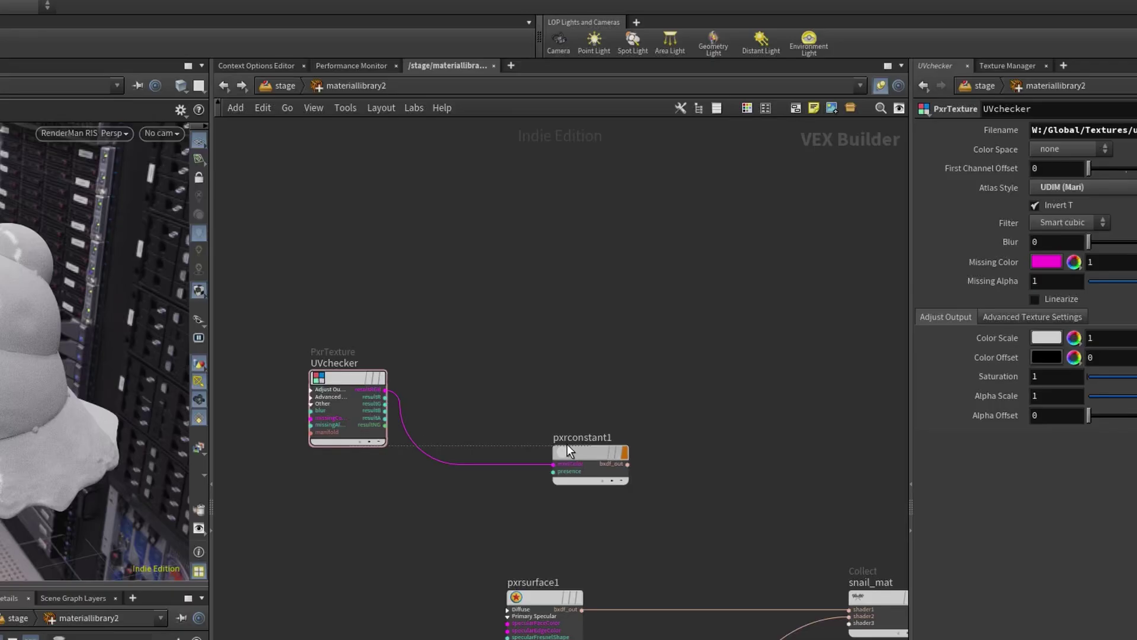
{"action": "scroll", "coordinate": [683, 386], "scroll_direction": "up", "scroll_amount": 2}
{"action": "key", "text": "Tab"}
{"action": "type", "text": "pxrc"}
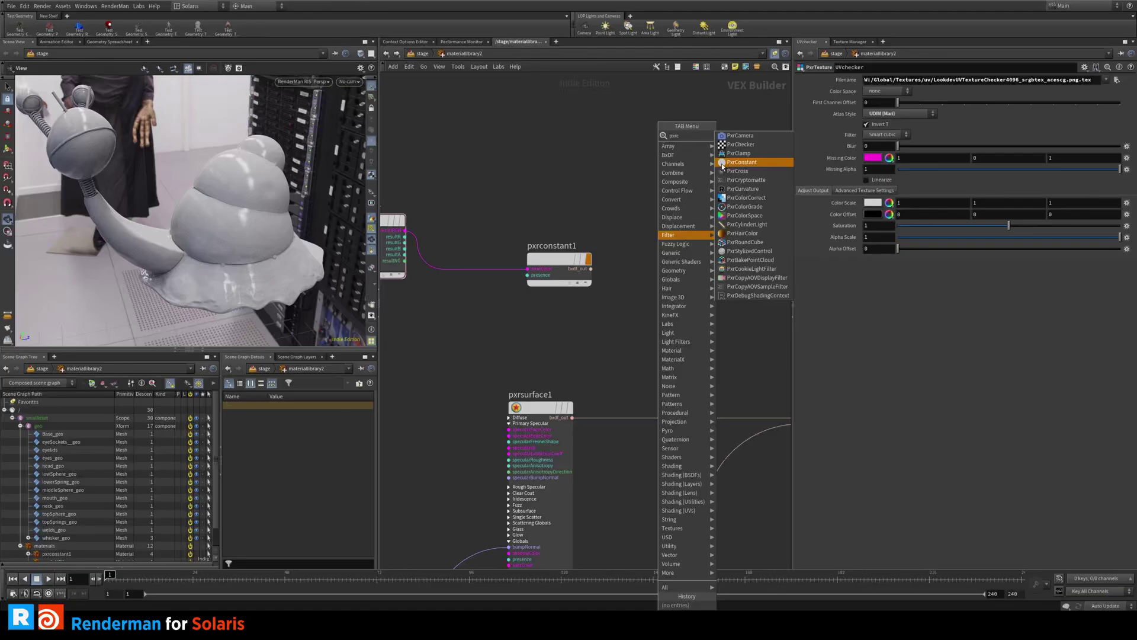
{"action": "left_click", "coordinate": [572, 299]}
Step: Connect pxrconstant1's bxdf_out to the shader1 input of snail_mat
{"action": "middle_click_drag", "start_coordinate": [650, 274], "coordinate": [572, 248]}
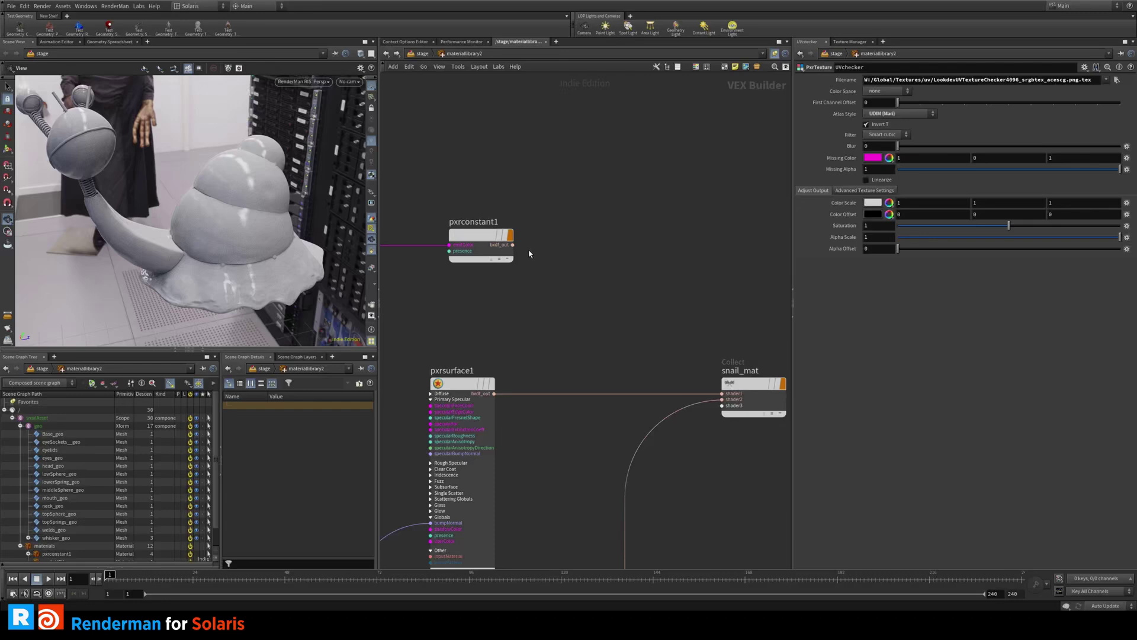
{"action": "left_click_drag", "start_coordinate": [513, 245], "coordinate": [721, 393]}
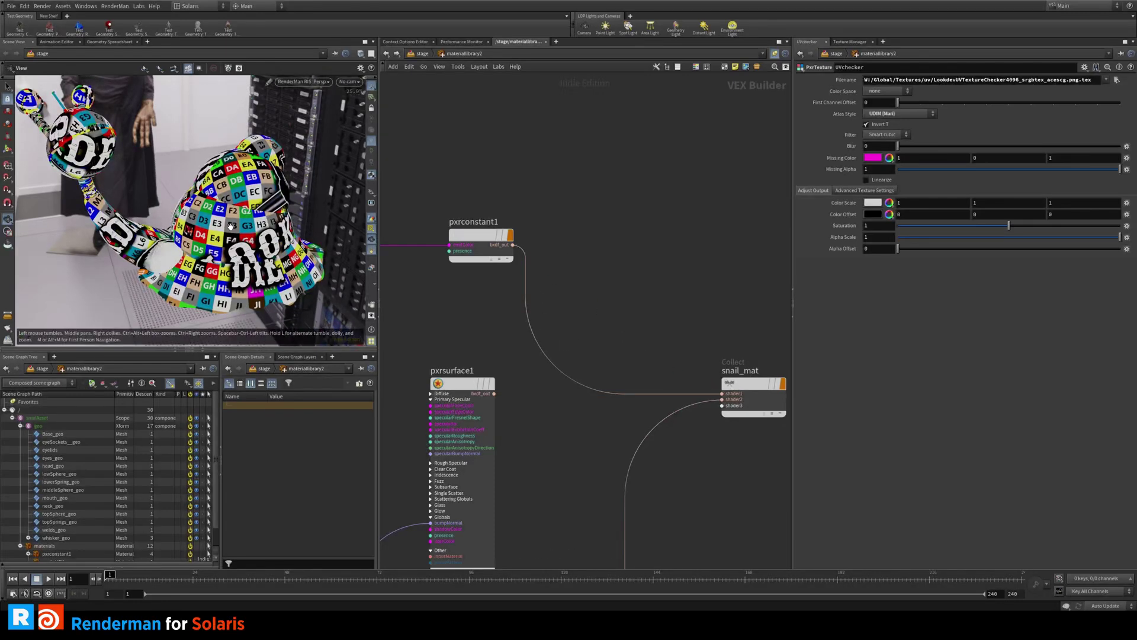
Step: Add a PxrManifold2D node before UVchecker and connect its result to the texture's manifold input
{"action": "middle_click_drag", "start_coordinate": [433, 184], "coordinate": [654, 191]}
{"action": "middle_click_drag", "start_coordinate": [488, 310], "coordinate": [567, 351]}
{"action": "middle_click_drag", "start_coordinate": [465, 305], "coordinate": [516, 330]}
{"action": "scroll", "coordinate": [606, 329], "scroll_direction": "up", "scroll_amount": 2}
{"action": "key", "text": "Tab"}
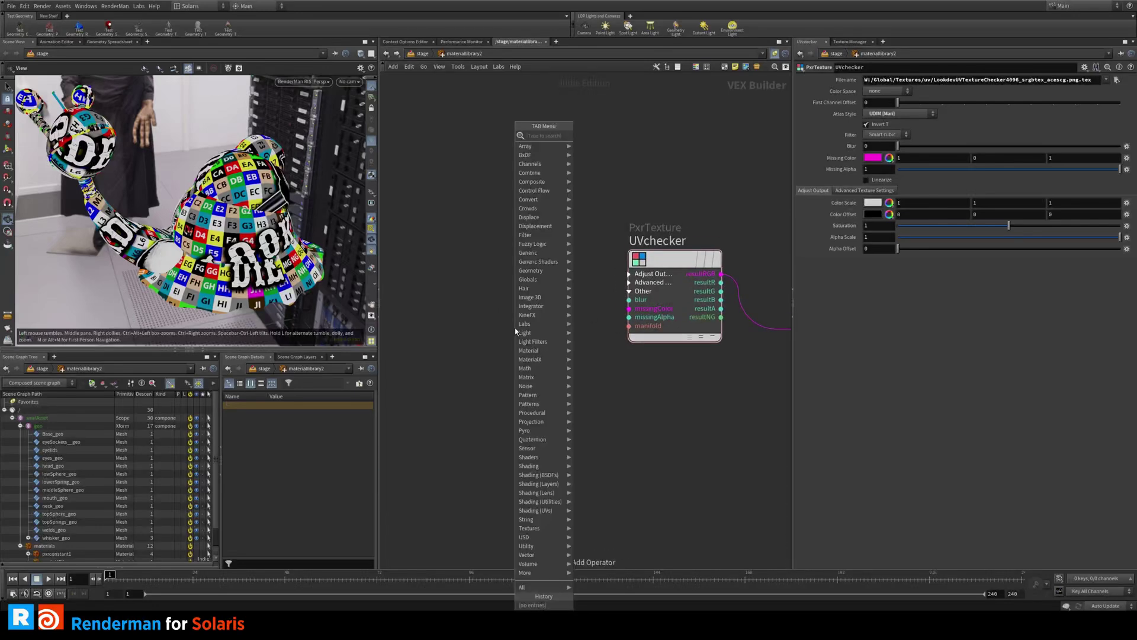
{"action": "type", "text": "pxrman"}
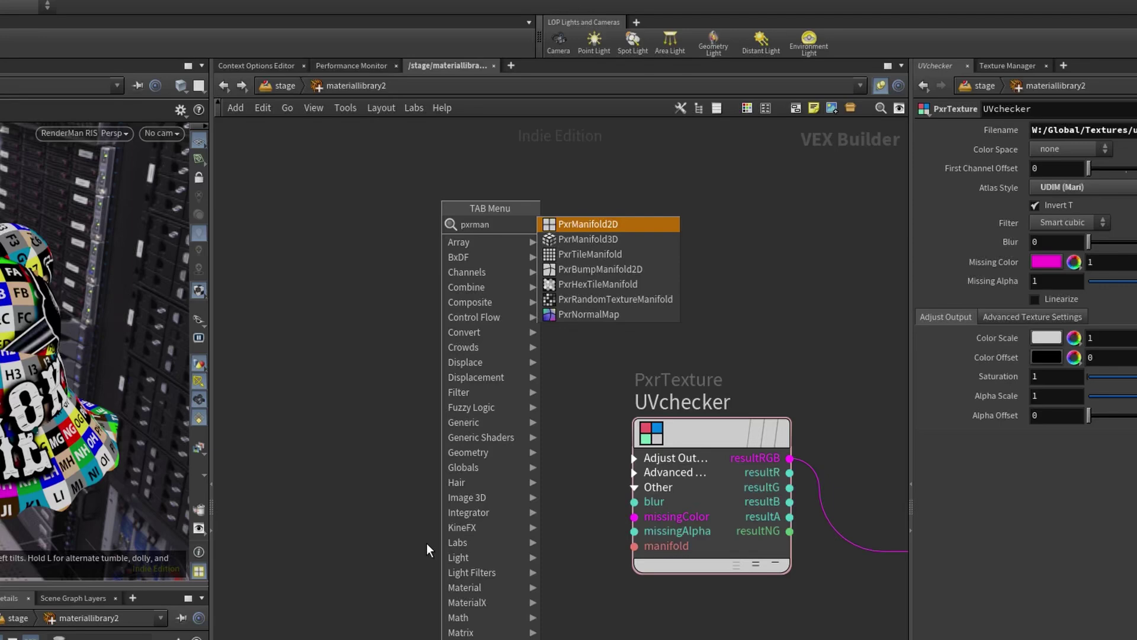
{"action": "key", "text": "Return"}
{"action": "left_click", "coordinate": [420, 470]}
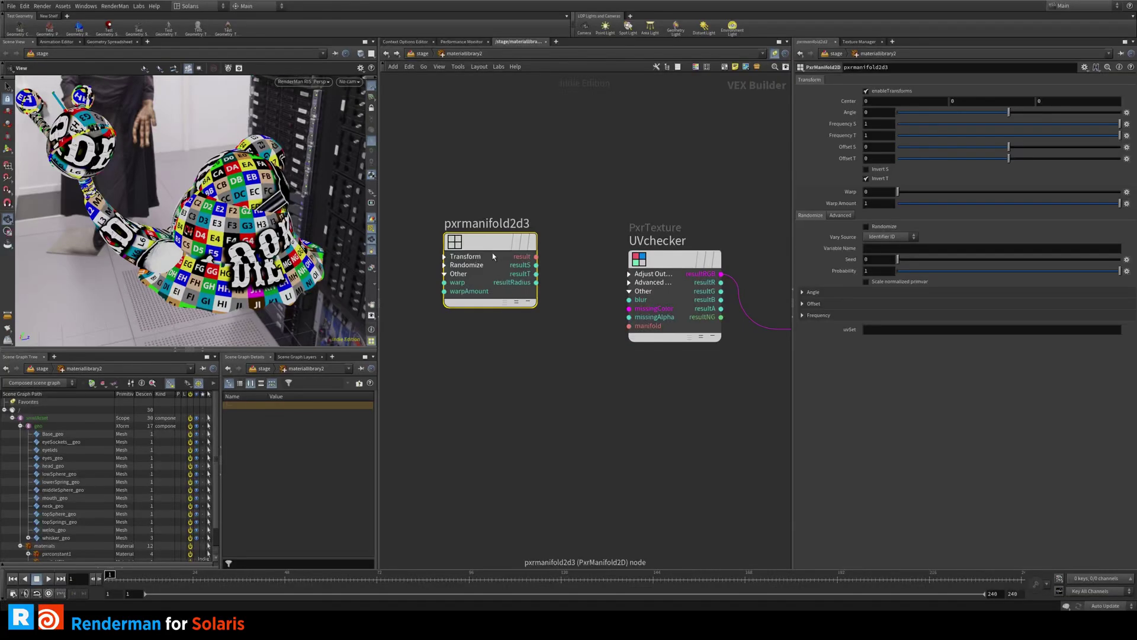
{"action": "left_click_drag", "start_coordinate": [493, 255], "coordinate": [565, 380]}
{"action": "middle_click_drag", "start_coordinate": [549, 384], "coordinate": [584, 404]}
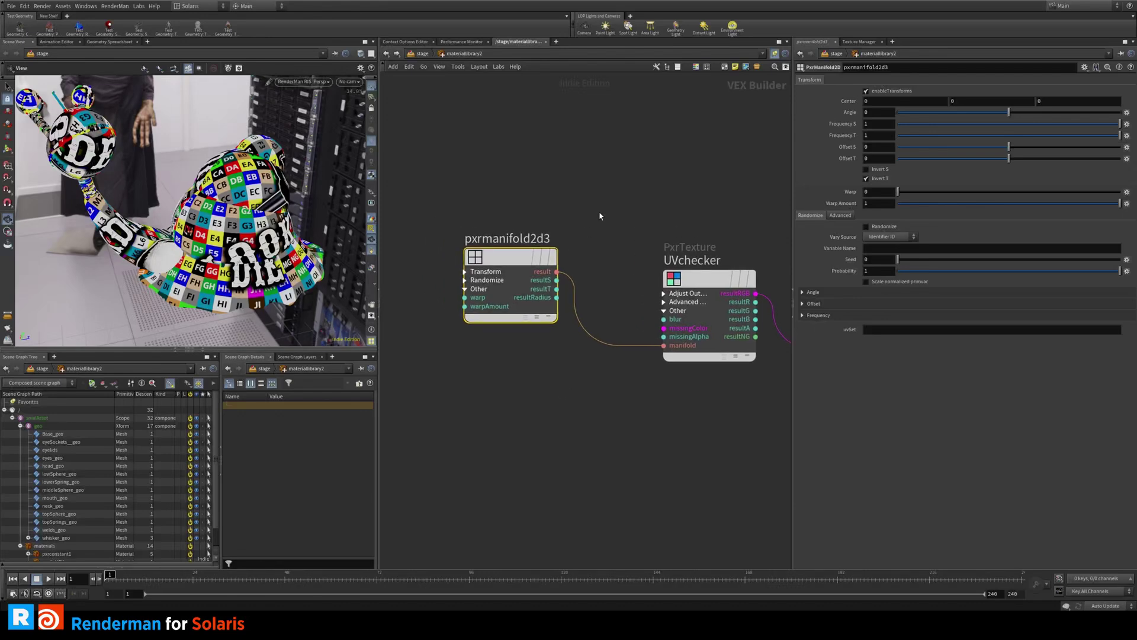
Step: Adjust the new manifold's Frequency S and Frequency T, ending with both at 10, and inspect the tiling on the snail
{"action": "left_click_drag", "start_coordinate": [1118, 124], "coordinate": [1002, 125]}
{"action": "left_click_drag", "start_coordinate": [1001, 231], "coordinate": [937, 205]}
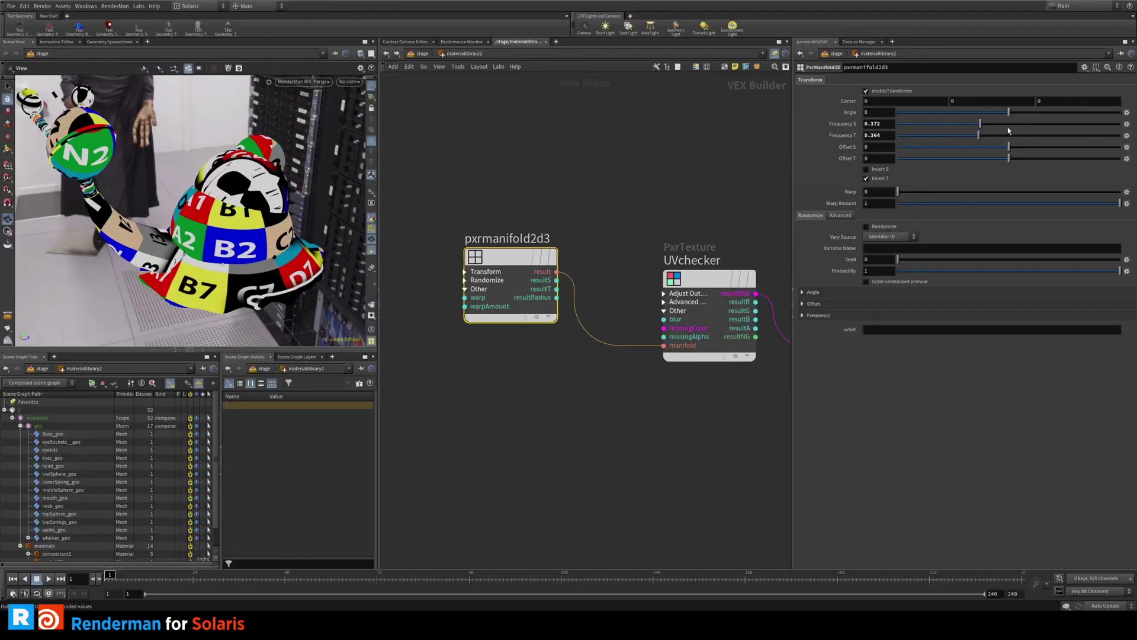
{"action": "left_click_drag", "start_coordinate": [1009, 131], "coordinate": [1121, 137]}
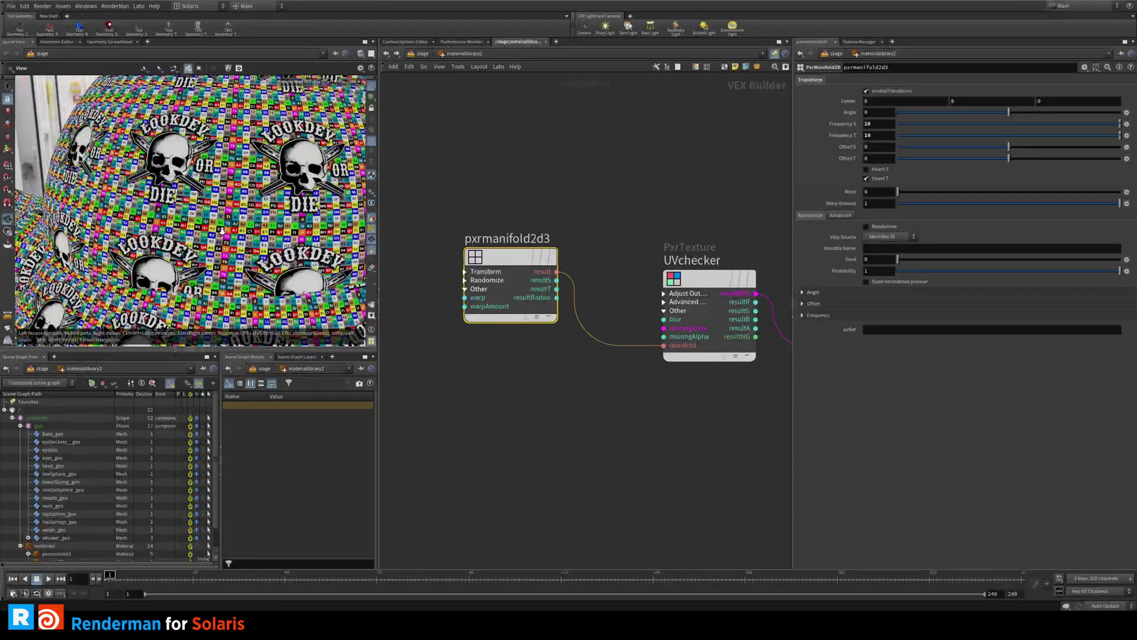
{"action": "left_click_drag", "start_coordinate": [184, 207], "coordinate": [194, 229]}
{"action": "left_click_drag", "start_coordinate": [329, 382], "coordinate": [374, 379]}
{"action": "left_click", "coordinate": [869, 276]}
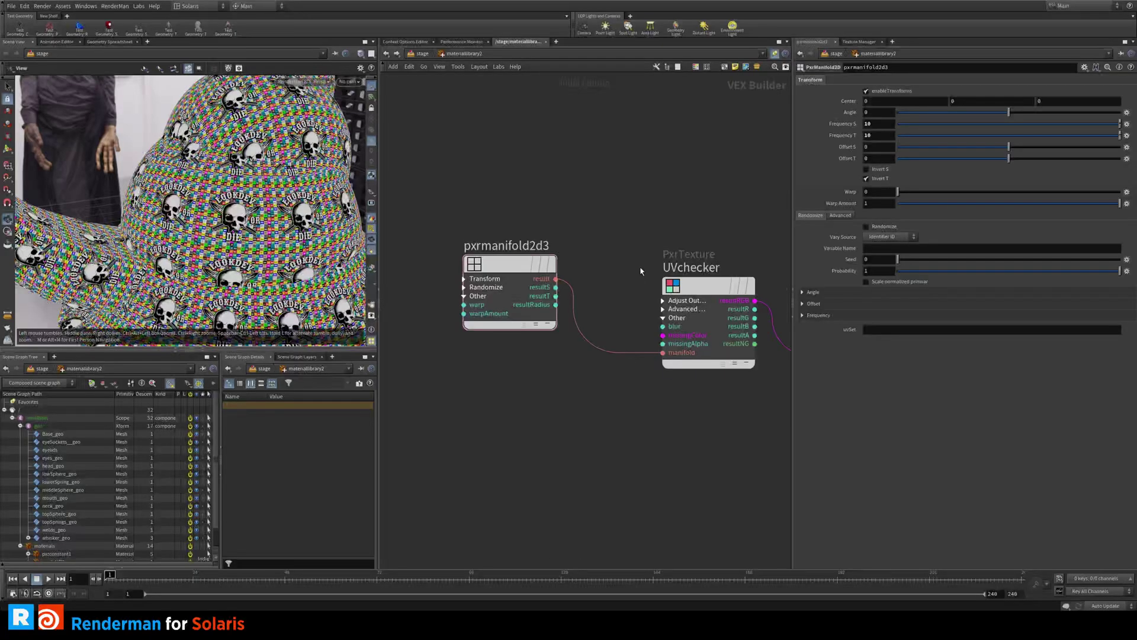
Step: Move the pxrmanifold2d3 node slightly farther away from the UVchecker texture
{"action": "middle_click_drag", "start_coordinate": [442, 338], "coordinate": [445, 356]}
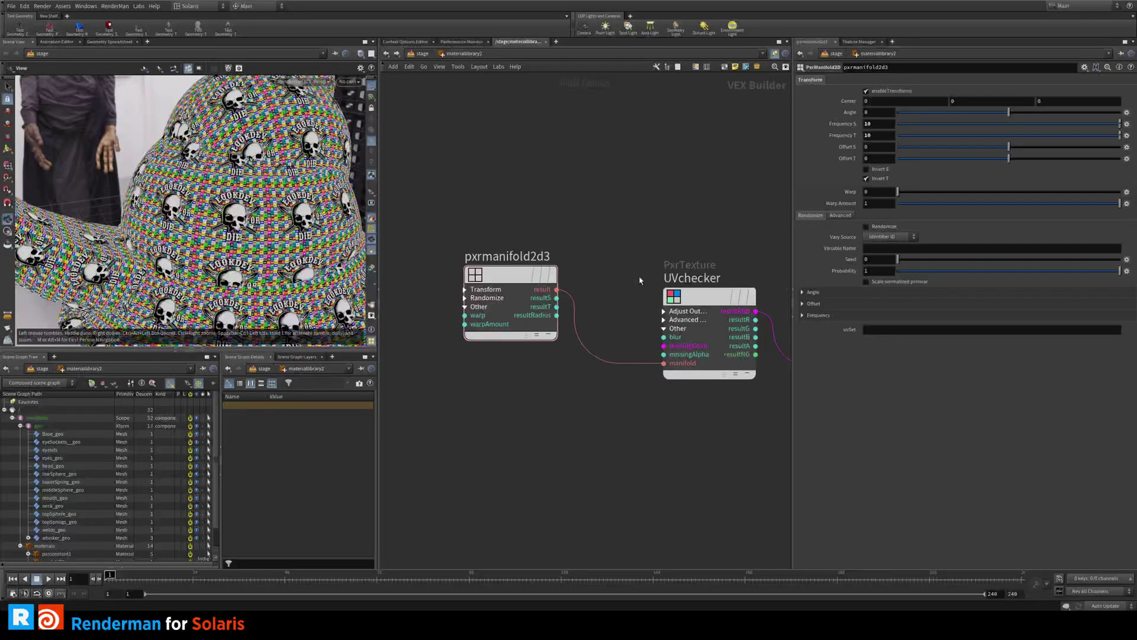
{"action": "mouse_move", "coordinate": [593, 461]}
{"action": "middle_mouse_down"}
{"action": "mouse_move", "coordinate": [611, 451]}
{"action": "mouse_move", "coordinate": [581, 451]}
{"action": "middle_mouse_up"}
{"action": "left_click_drag", "start_coordinate": [538, 308], "coordinate": [516, 319]}
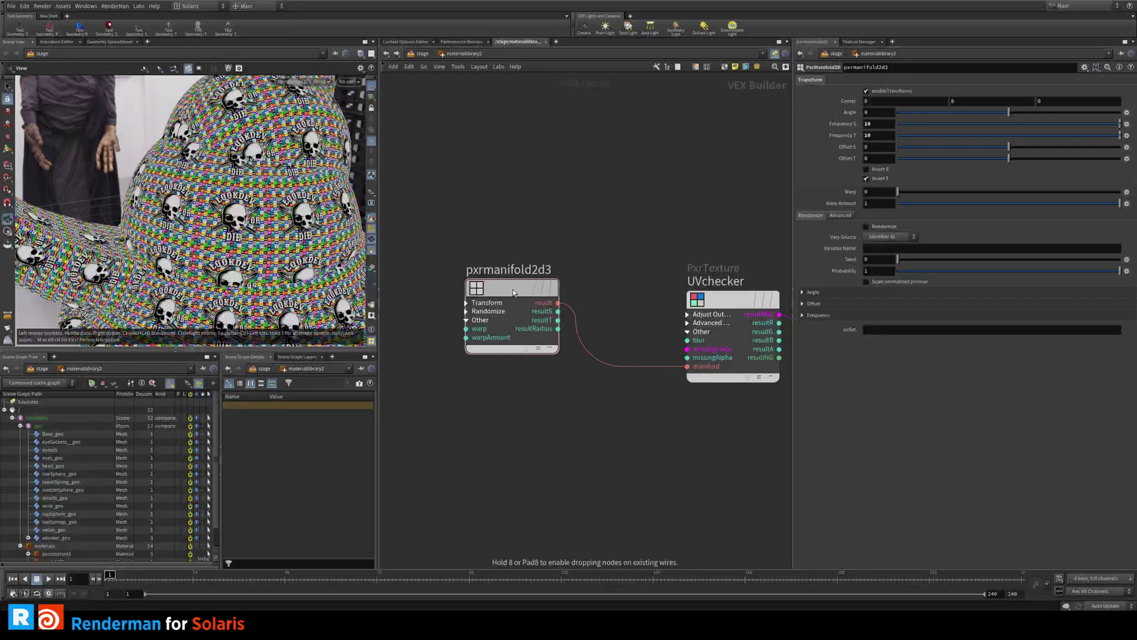
{"action": "middle_click_drag", "start_coordinate": [450, 462], "coordinate": [486, 420]}
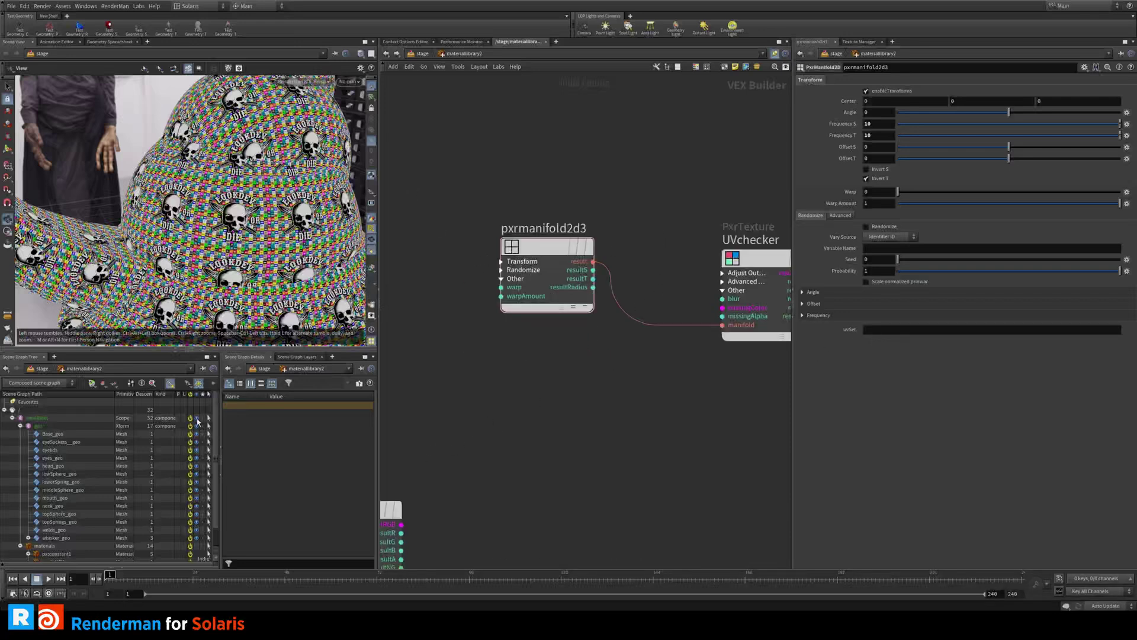
Step: Select Base_geo in the scene graph and enlarge the details area to examine its primvars
{"action": "left_click", "coordinate": [53, 434]}
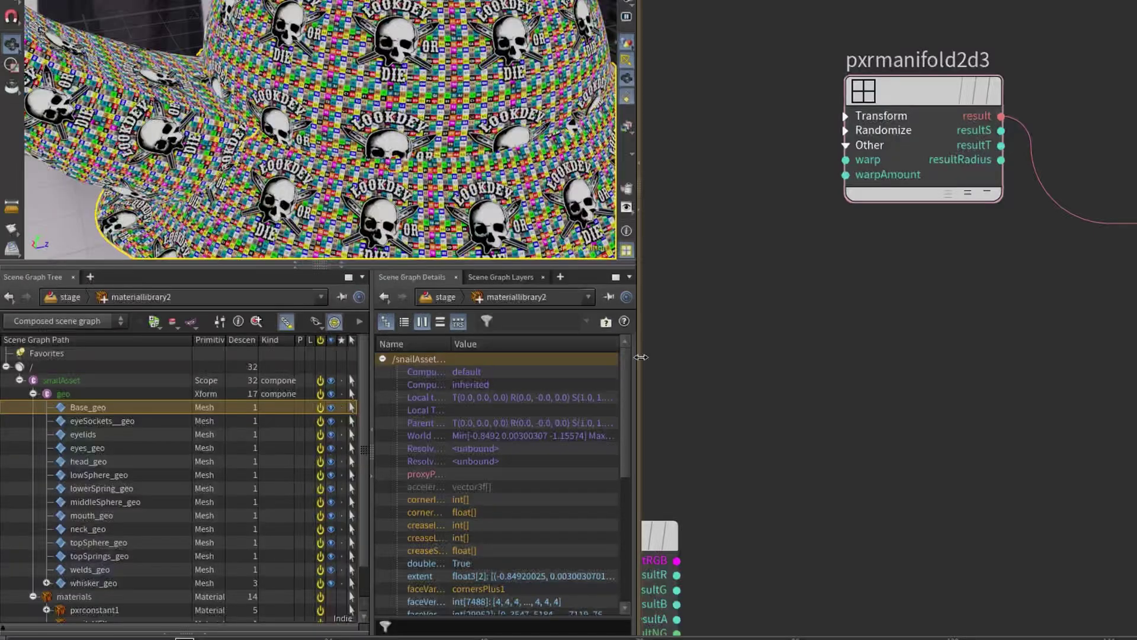
{"action": "left_click_drag", "start_coordinate": [378, 408], "coordinate": [499, 403]}
{"action": "left_click_drag", "start_coordinate": [843, 358], "coordinate": [1027, 356]}
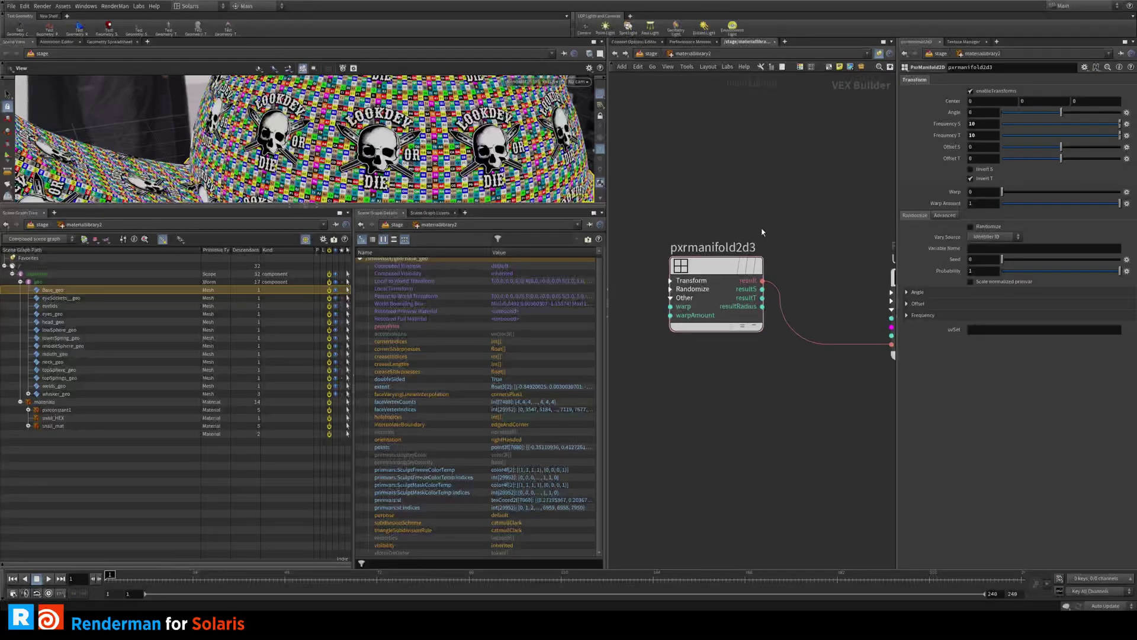
Step: Try map1 as the uvSet of the pxrmanifold2d3 node
{"action": "left_click", "coordinate": [717, 272]}
{"action": "left_click", "coordinate": [996, 329]}
{"action": "type", "text": "map1"}
{"action": "key", "text": "Return"}
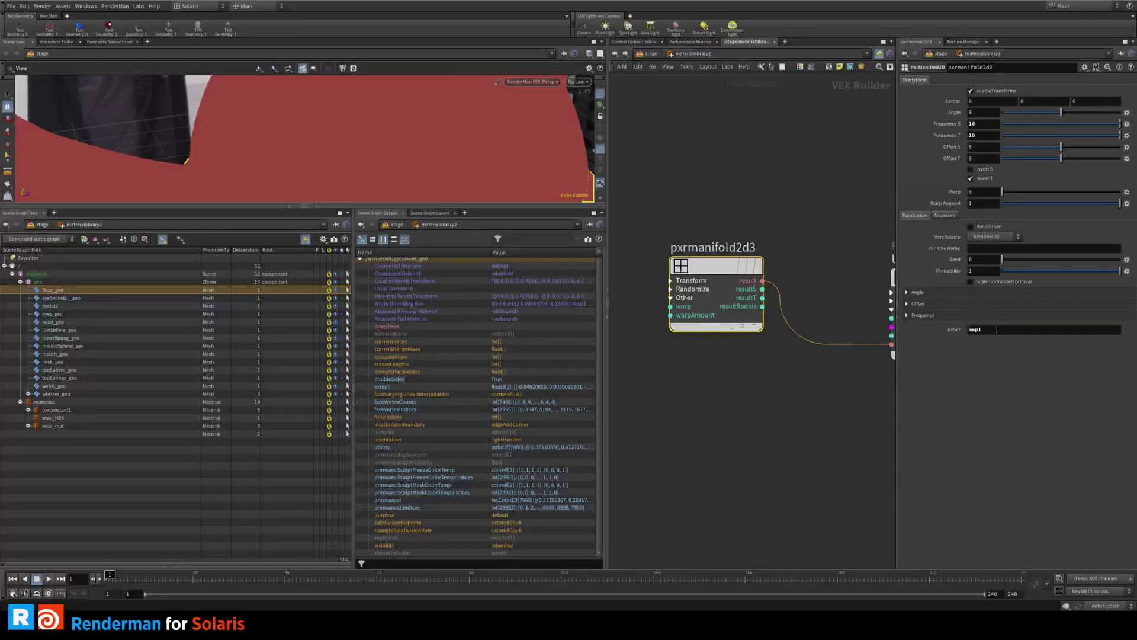
Step: Try st as the manifold's uvSet and clear the entry again
{"action": "left_click_drag", "start_coordinate": [1011, 332], "coordinate": [967, 333]}
{"action": "type", "text": "st"}
{"action": "key", "text": "Return"}
{"action": "key", "text": "BackSpace"}
{"action": "key", "text": "Return"}
Step: Shrink the scene graph area and enlarge the 3D viewport and node network again
{"action": "left_click", "coordinate": [670, 175]}
{"action": "left_click_drag", "start_coordinate": [599, 323], "coordinate": [391, 323]}
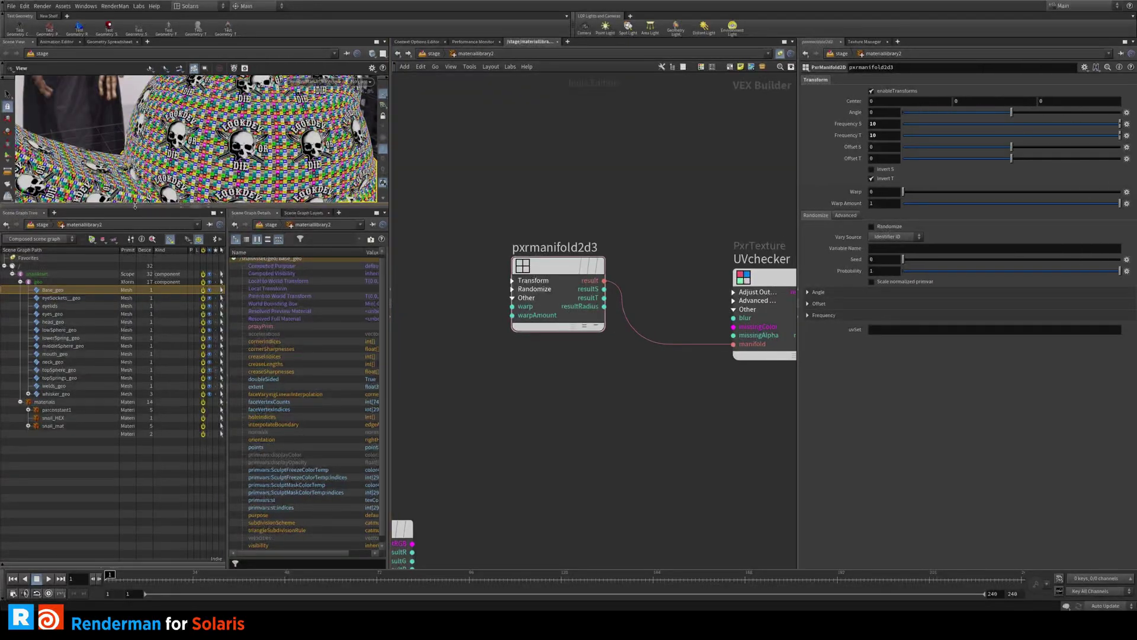
{"action": "left_click_drag", "start_coordinate": [195, 209], "coordinate": [195, 334]}
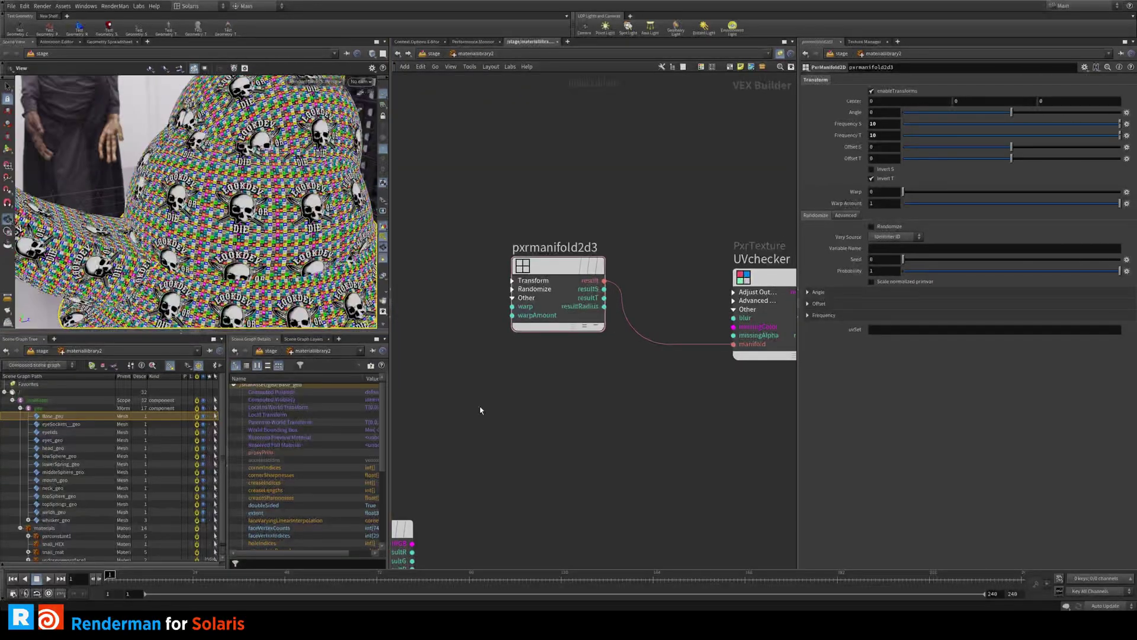
Step: Connect pxrsurface1's bxdf_out to snail_mat's shader1 input in place of pxrconstant1
{"action": "scroll", "coordinate": [480, 409], "scroll_direction": "down", "scroll_amount": 2}
{"action": "scroll", "coordinate": [513, 439], "scroll_direction": "down", "scroll_amount": 4}
{"action": "middle_click_drag", "start_coordinate": [705, 417], "coordinate": [598, 340]}
{"action": "scroll", "coordinate": [606, 355], "scroll_direction": "up", "scroll_amount": 1}
{"action": "left_click_drag", "start_coordinate": [589, 357], "coordinate": [759, 357]}
Step: Show the COL texture's parameters and move the SPECR texture node closer beneath COL
{"action": "middle_click_drag", "start_coordinate": [423, 408], "coordinate": [640, 371]}
{"action": "scroll", "coordinate": [574, 378], "scroll_direction": "up", "scroll_amount": 1}
{"action": "scroll", "coordinate": [563, 379], "scroll_direction": "down", "scroll_amount": 1}
{"action": "middle_click_drag", "start_coordinate": [514, 376], "coordinate": [640, 361]}
{"action": "left_click_drag", "start_coordinate": [542, 325], "coordinate": [542, 333]}
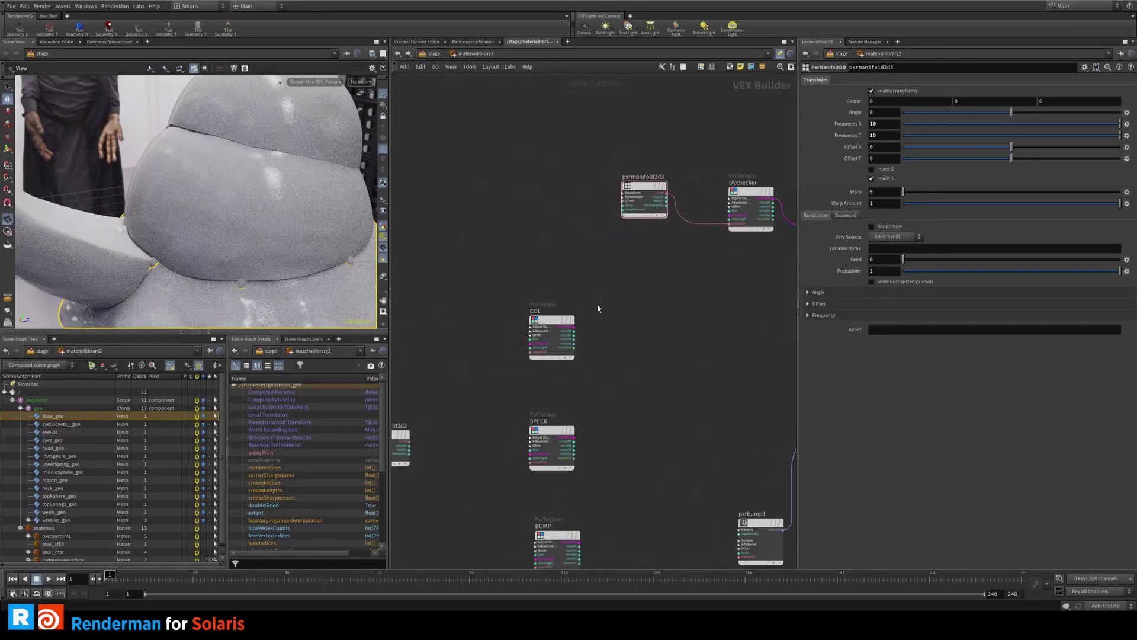
{"action": "left_click", "coordinate": [546, 322]}
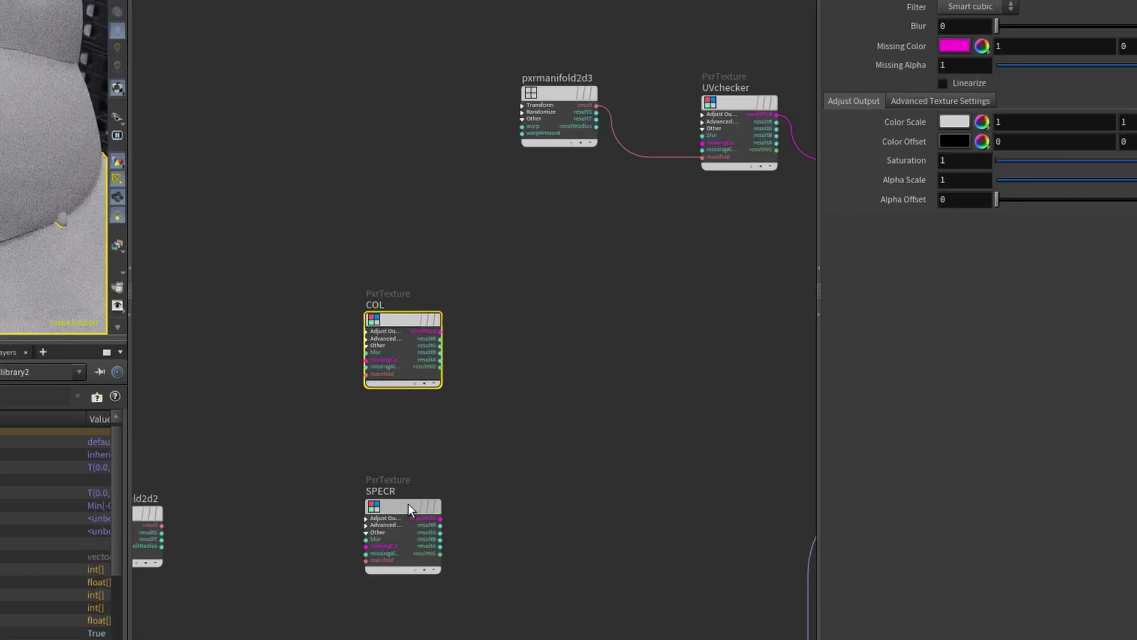
{"action": "left_click_drag", "start_coordinate": [555, 428], "coordinate": [556, 414]}
{"action": "middle_click_drag", "start_coordinate": [612, 473], "coordinate": [610, 374]}
{"action": "mouse_move", "coordinate": [556, 433]}
{"action": "left_click_drag", "start_coordinate": [408, 510], "coordinate": [404, 488]}
{"action": "middle_click_drag", "start_coordinate": [613, 436], "coordinate": [603, 452]}
{"action": "left_click", "coordinate": [530, 350]}
{"action": "middle_click_drag", "start_coordinate": [449, 338], "coordinate": [446, 365]}
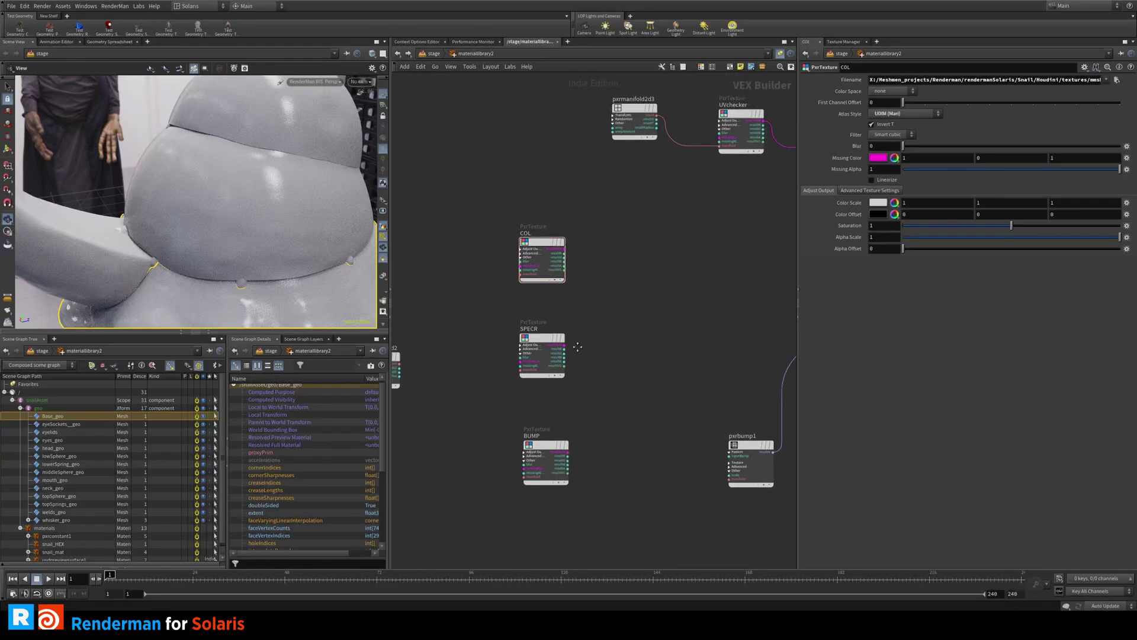
Step: Move the COL texture node next to pxrsurface1, level with its top
{"action": "middle_click_drag", "start_coordinate": [577, 347], "coordinate": [612, 349]}
{"action": "middle_click_drag", "start_coordinate": [568, 279], "coordinate": [527, 344]}
{"action": "left_click_drag", "start_coordinate": [464, 277], "coordinate": [616, 278]}
{"action": "scroll", "coordinate": [684, 293], "scroll_direction": "up", "scroll_amount": 3}
{"action": "middle_click_drag", "start_coordinate": [681, 287], "coordinate": [525, 293]}
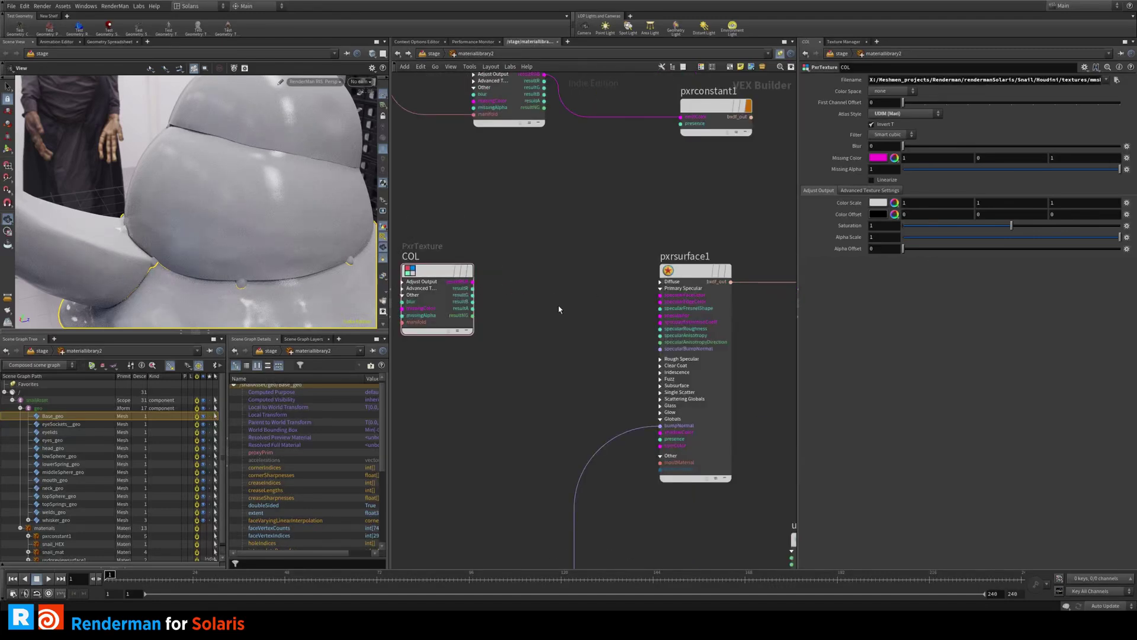
Step: Maximize the node network and connect COL's resultRGB to the diffuseColor input of pxrsurface1
{"action": "key", "text": "ctrl+b"}
{"action": "scroll", "coordinate": [504, 304], "scroll_direction": "up", "scroll_amount": 3}
{"action": "left_click_drag", "start_coordinate": [411, 278], "coordinate": [718, 279]}
{"action": "left_click", "coordinate": [764, 314]}
Step: Show pxrsurface1's parameters and place the SPECR texture node directly below COL
{"action": "scroll", "coordinate": [656, 321], "scroll_direction": "down", "scroll_amount": 4}
{"action": "middle_click_drag", "start_coordinate": [695, 301], "coordinate": [780, 215]}
{"action": "left_click", "coordinate": [779, 214]}
{"action": "left_click_drag", "start_coordinate": [388, 331], "coordinate": [589, 285]}
{"action": "scroll", "coordinate": [627, 304], "scroll_direction": "up", "scroll_amount": 4}
{"action": "middle_click_drag", "start_coordinate": [704, 287], "coordinate": [608, 324]}
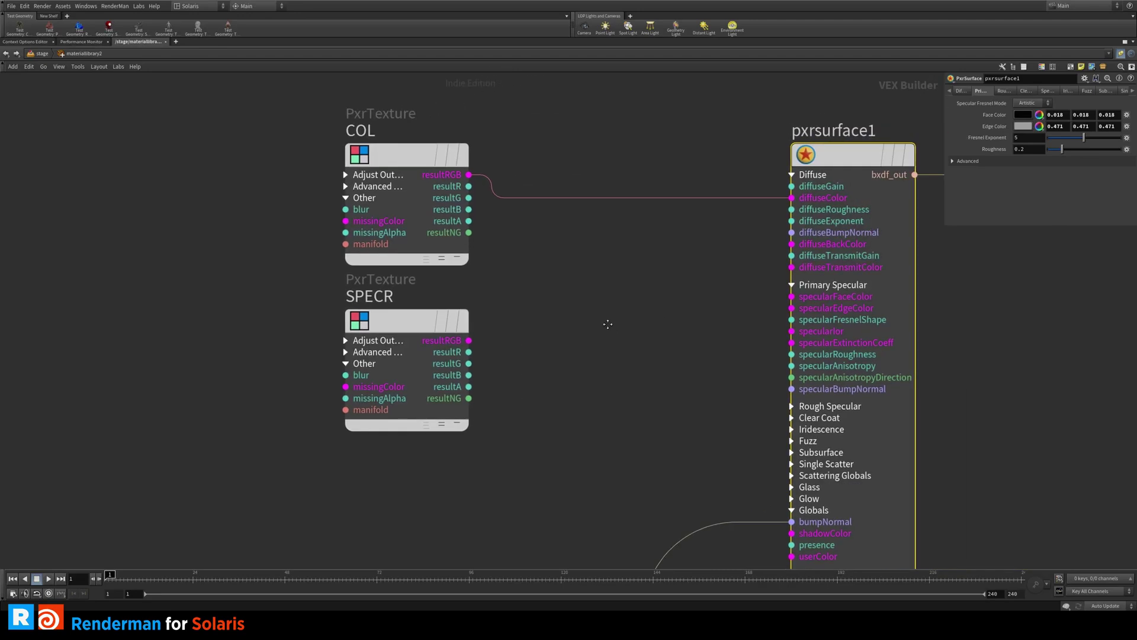
Step: Connect SPECR's resultR output to the specularRoughness input of pxrsurface1
{"action": "left_click", "coordinate": [469, 353]}
{"action": "left_click", "coordinate": [750, 373]}
Step: Move the BUMP texture node closer to pxrbump1 and connect its resultR output to pxrbump1's inputBump
{"action": "scroll", "coordinate": [626, 388], "scroll_direction": "down", "scroll_amount": 1}
{"action": "middle_click_drag", "start_coordinate": [626, 388], "coordinate": [773, 170]}
{"action": "left_click_drag", "start_coordinate": [225, 461], "coordinate": [419, 449]}
{"action": "middle_click_drag", "start_coordinate": [532, 439], "coordinate": [467, 408]}
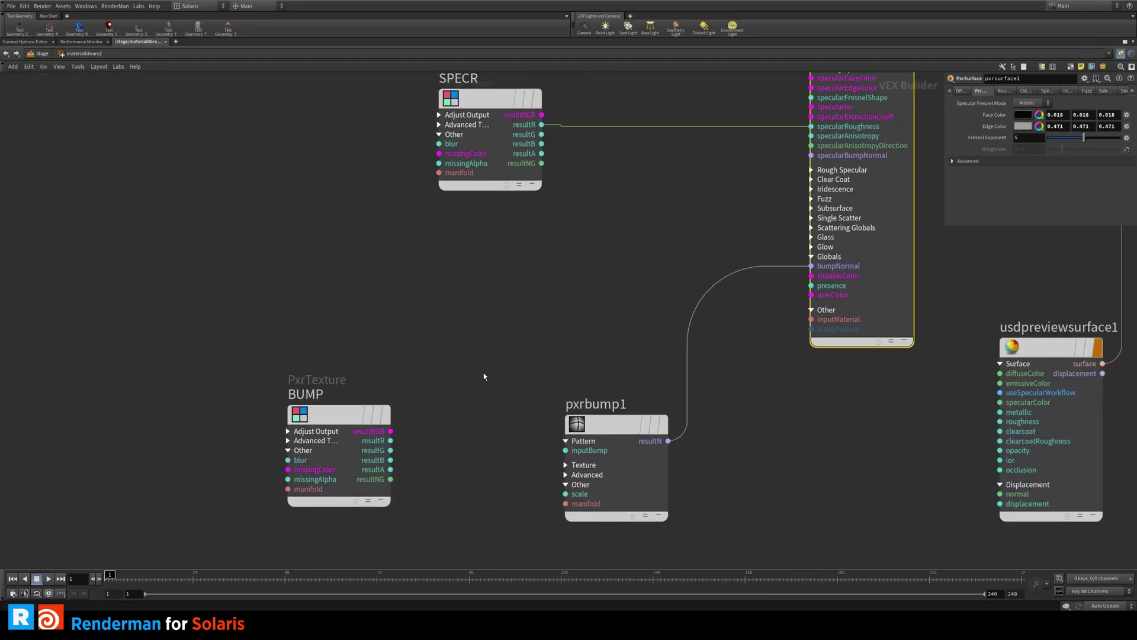
{"action": "left_click", "coordinate": [390, 440]}
{"action": "left_click", "coordinate": [566, 451]}
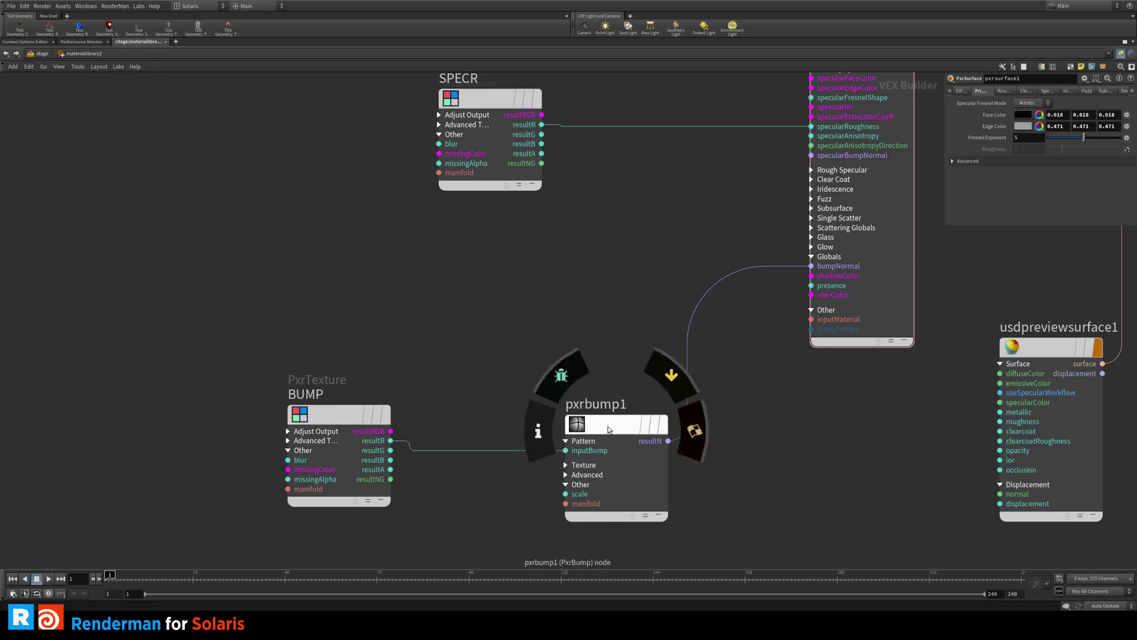
{"action": "left_click_drag", "start_coordinate": [607, 426], "coordinate": [613, 423]}
Step: Move pxrmanifold2d2 closer to the texture nodes and connect its result output to the manifold inputs of COL, SPECR and BUMP
{"action": "scroll", "coordinate": [605, 364], "scroll_direction": "down", "scroll_amount": 2}
{"action": "middle_click_drag", "start_coordinate": [592, 340], "coordinate": [690, 383]}
{"action": "left_click_drag", "start_coordinate": [113, 304], "coordinate": [328, 242]}
{"action": "middle_click_drag", "start_coordinate": [417, 260], "coordinate": [401, 294]}
{"action": "left_click", "coordinate": [350, 297]}
{"action": "left_click", "coordinate": [566, 212]}
{"action": "left_click", "coordinate": [350, 291]}
{"action": "left_click", "coordinate": [573, 307]}
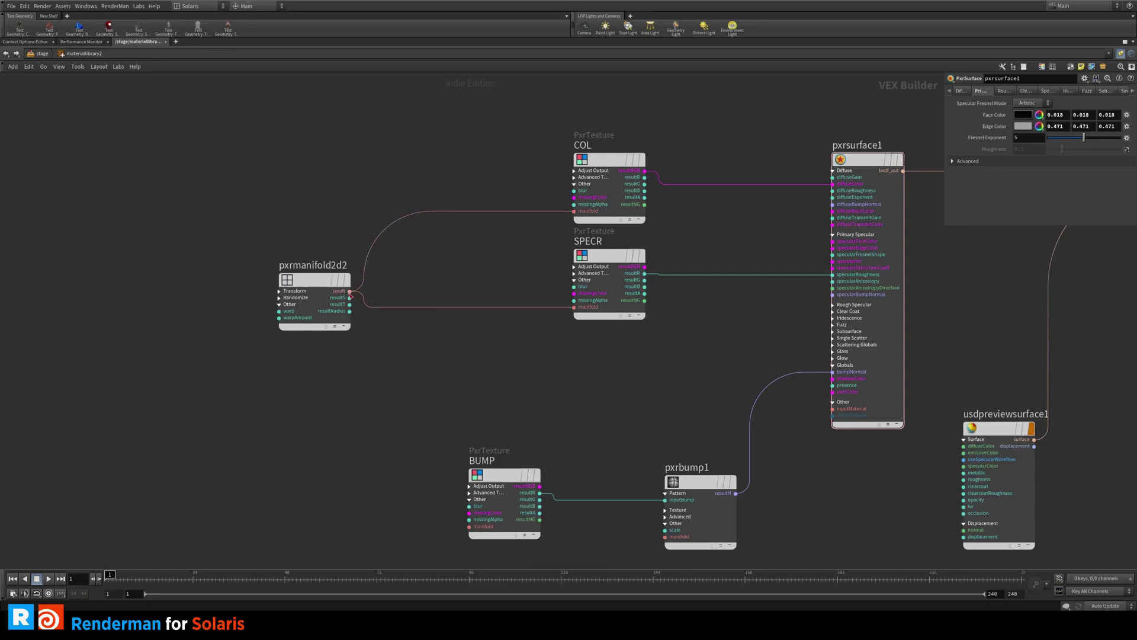
{"action": "left_click", "coordinate": [350, 291]}
{"action": "left_click", "coordinate": [469, 526]}
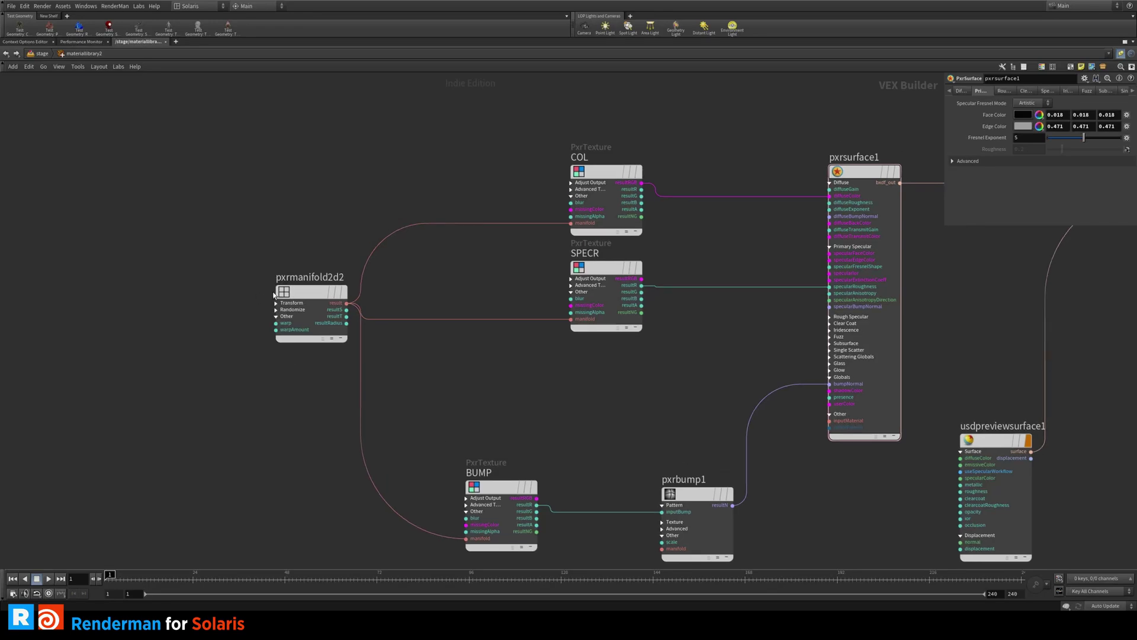
Step: Shift pxrmanifold2d2 slightly away from the texture nodes and restore the multi-pane layout with its parameters and the render view
{"action": "left_click_drag", "start_coordinate": [309, 291], "coordinate": [284, 304]}
{"action": "scroll", "coordinate": [360, 268], "scroll_direction": "down", "scroll_amount": 1}
{"action": "middle_click_drag", "start_coordinate": [427, 186], "coordinate": [345, 252]}
{"action": "key", "text": "ctrl+b"}
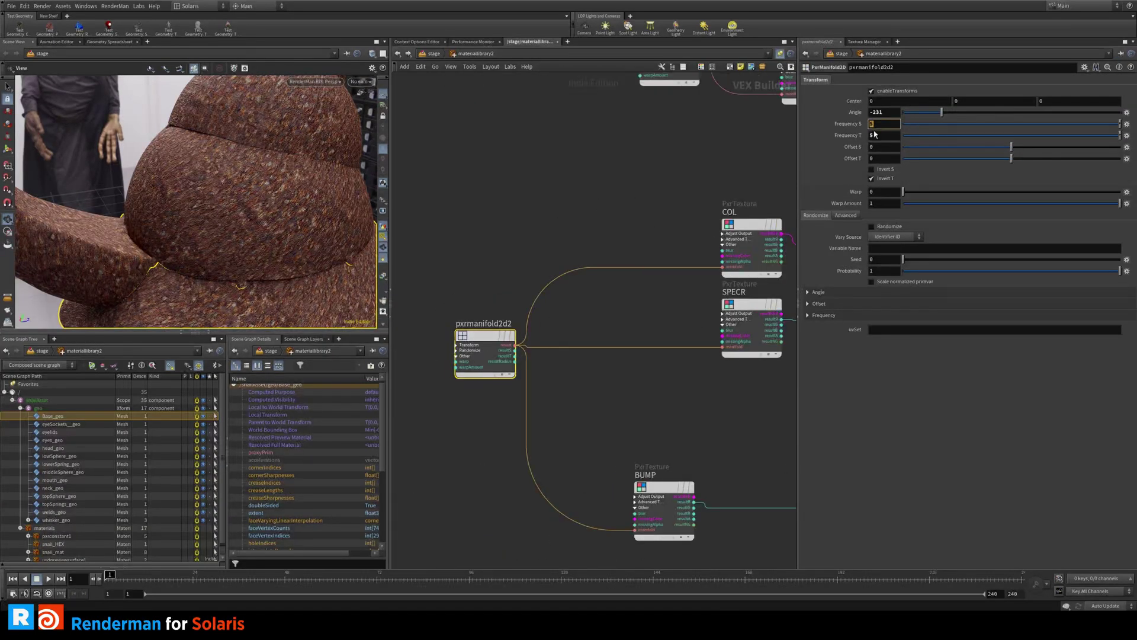
Step: Set Frequency S and Frequency T of pxrmanifold2d2 to 1 and inspect the rust texture up close on the snail
{"action": "type", "text": "1"}
{"action": "key", "text": "Return"}
{"action": "left_click_drag", "start_coordinate": [193, 214], "coordinate": [243, 225]}
{"action": "scroll", "coordinate": [256, 237], "scroll_direction": "up", "scroll_amount": 3}
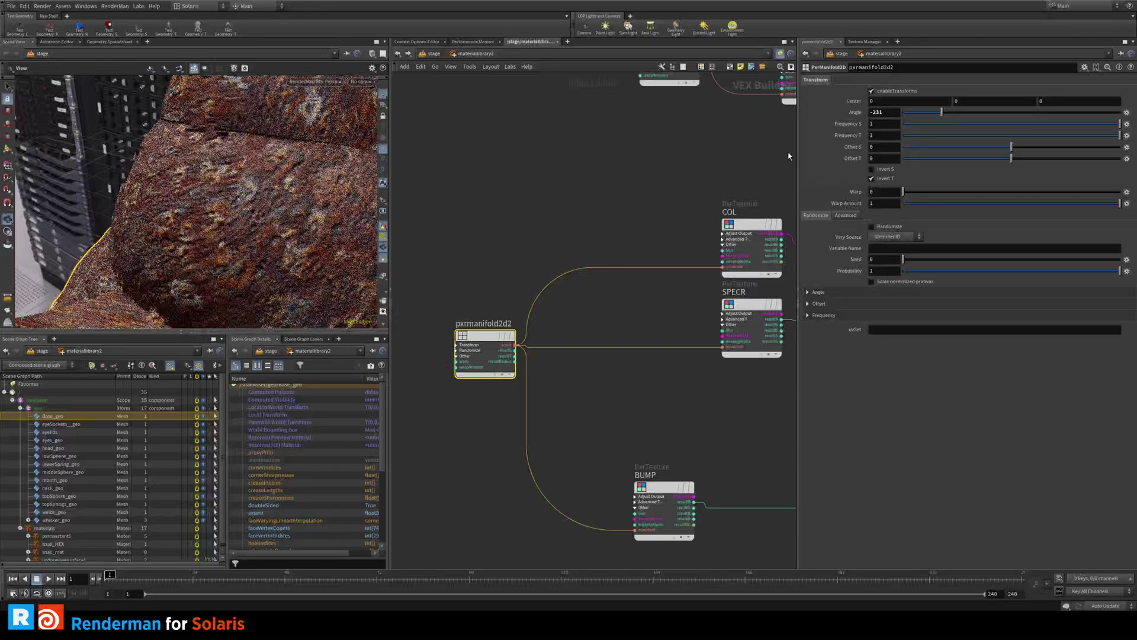
Step: Try a Frequency S value below 1 on pxrmanifold2d2, and return it to 1
{"action": "left_click_drag", "start_coordinate": [879, 124], "coordinate": [853, 130]}
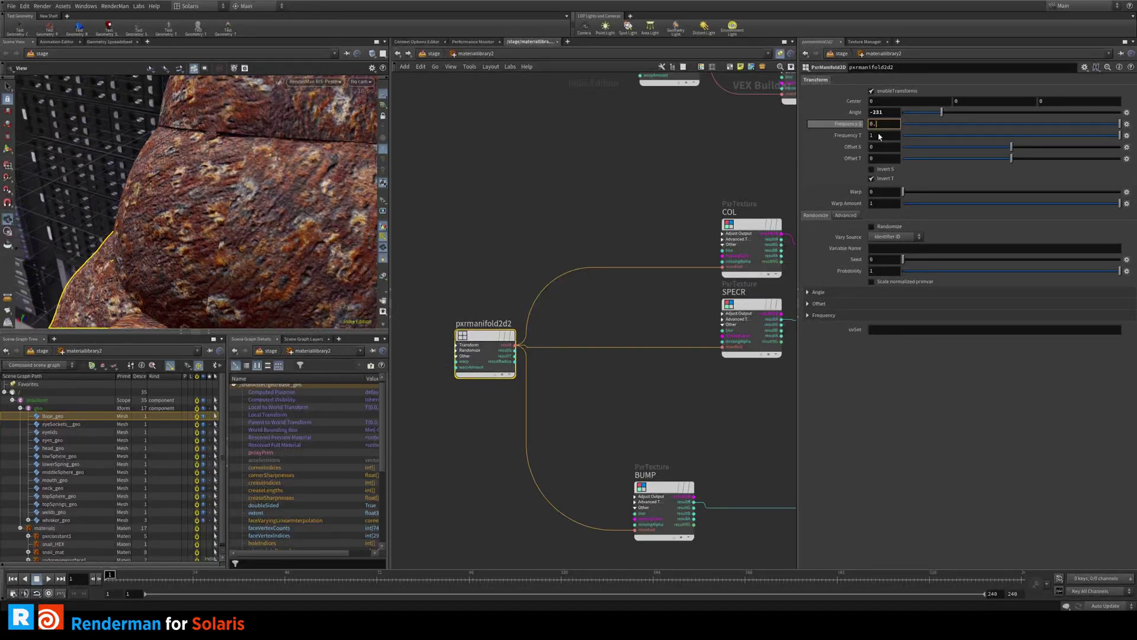
{"action": "key", "text": "Return"}
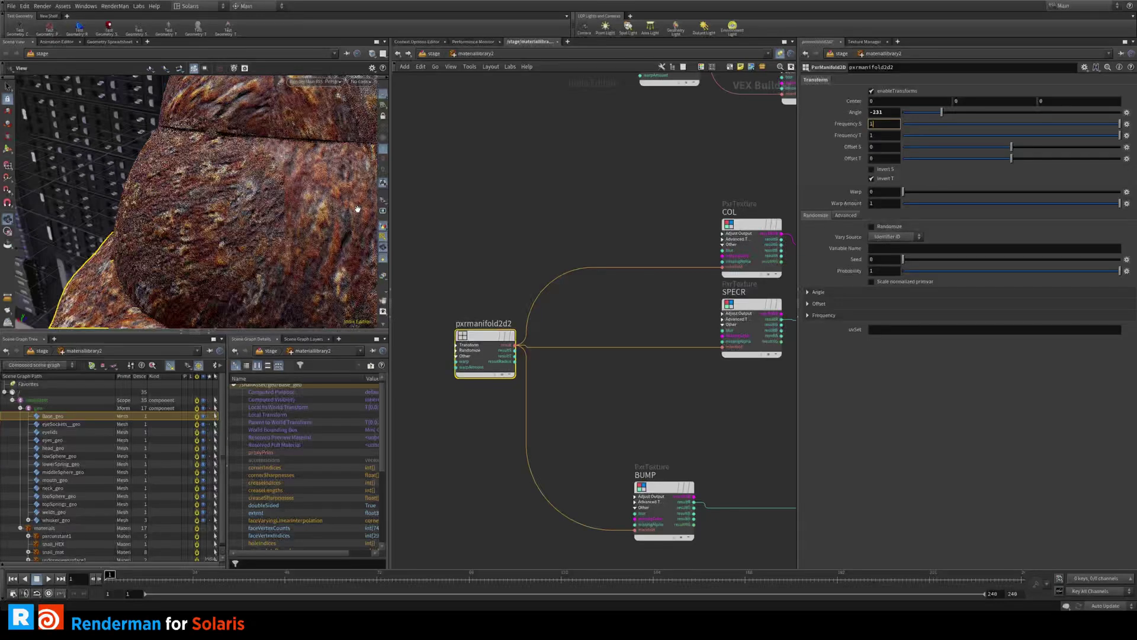
{"action": "left_click_drag", "start_coordinate": [345, 212], "coordinate": [296, 222]}
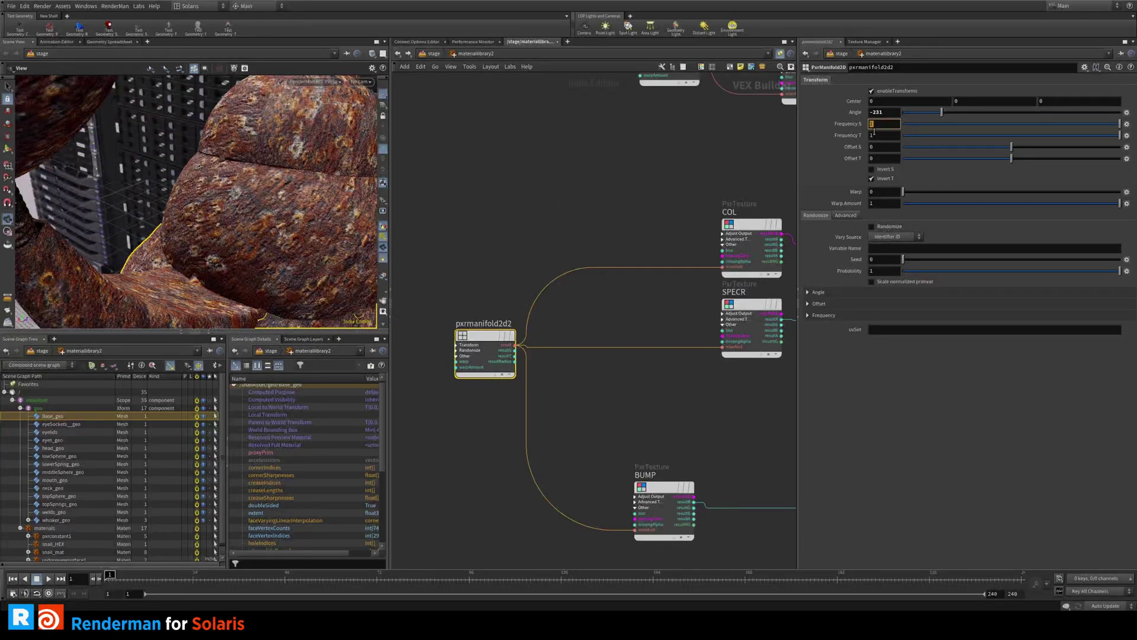